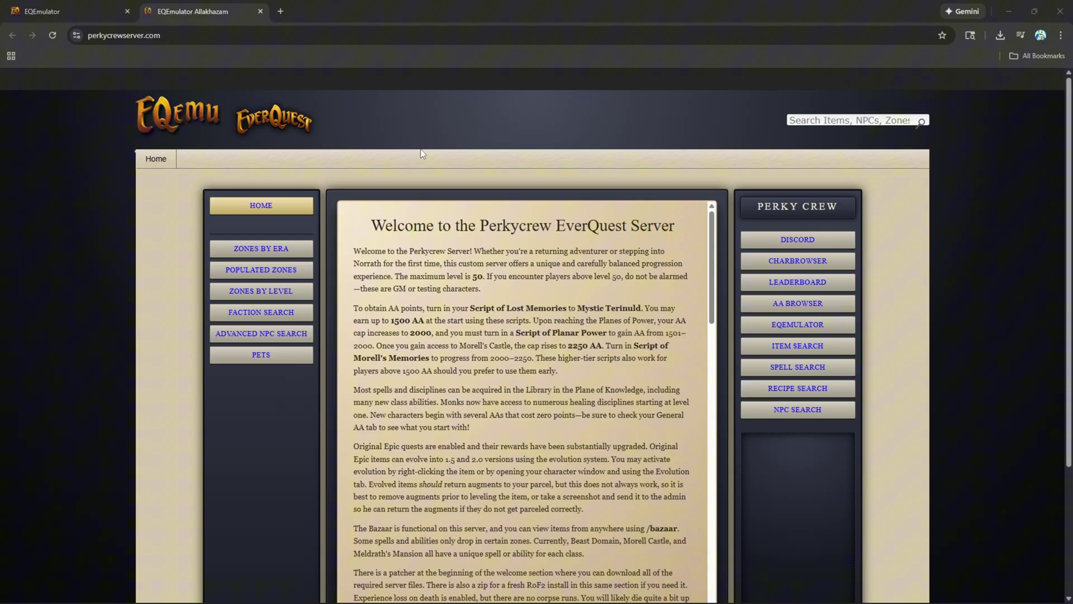
# Step: Switch Chrome to the EQEmulator forums tab
pyautogui.moveTo(96, 14)
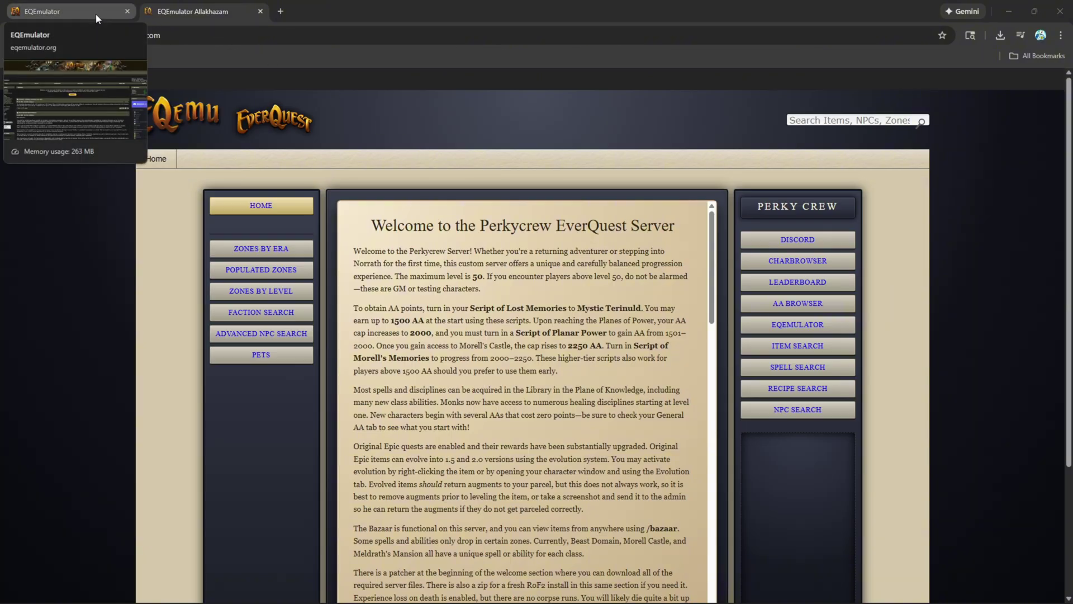
pyautogui.click(86, 9)
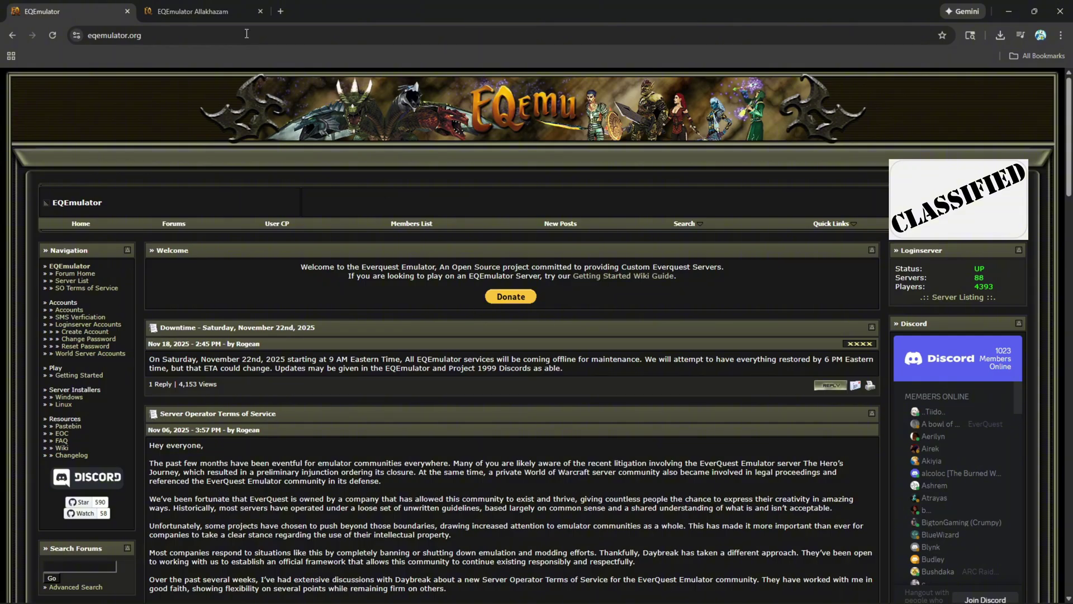
pyautogui.moveTo(753, 592)
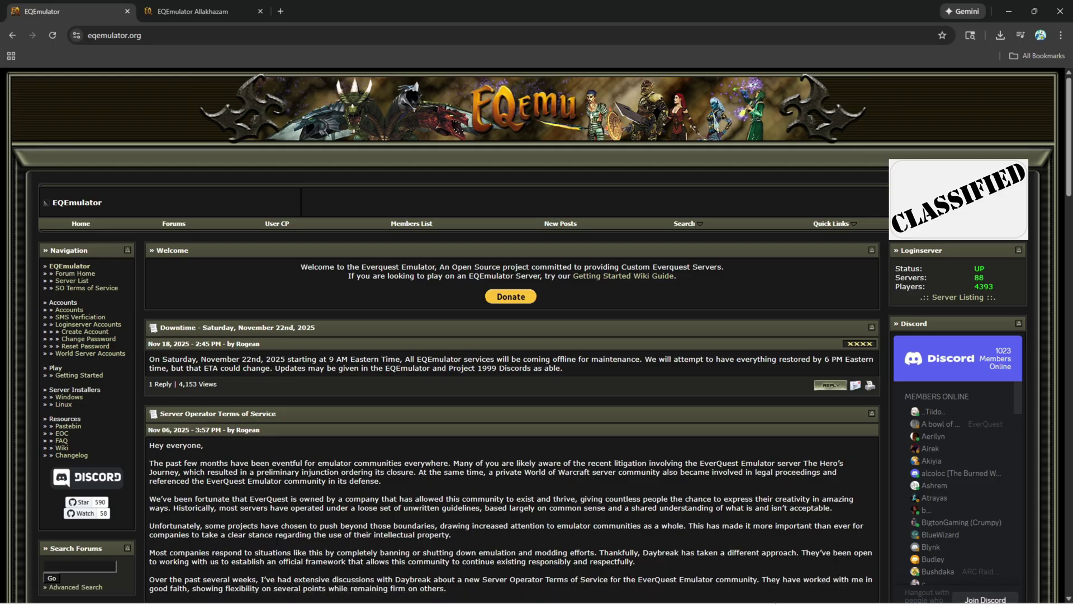
# Step: Bring up Discord and browse the Perky Crew #welcome channel's patcher, RoF2 client and AMD fix posts
pyautogui.click(649, 592)
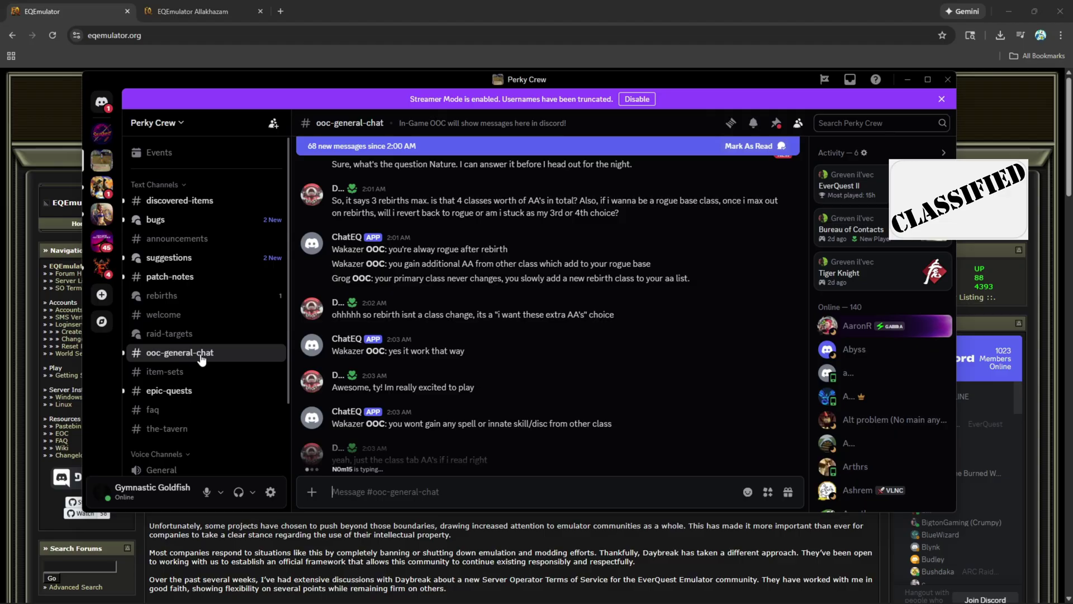
pyautogui.click(190, 316)
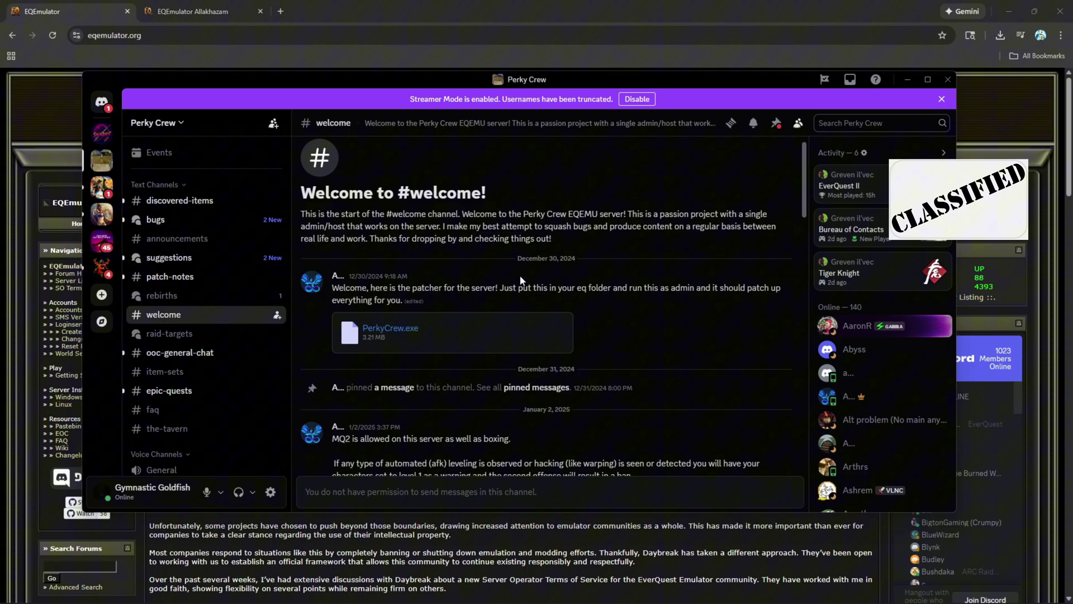
pyautogui.scroll(-6, 628, 303)
pyautogui.scroll(-5, 621, 304)
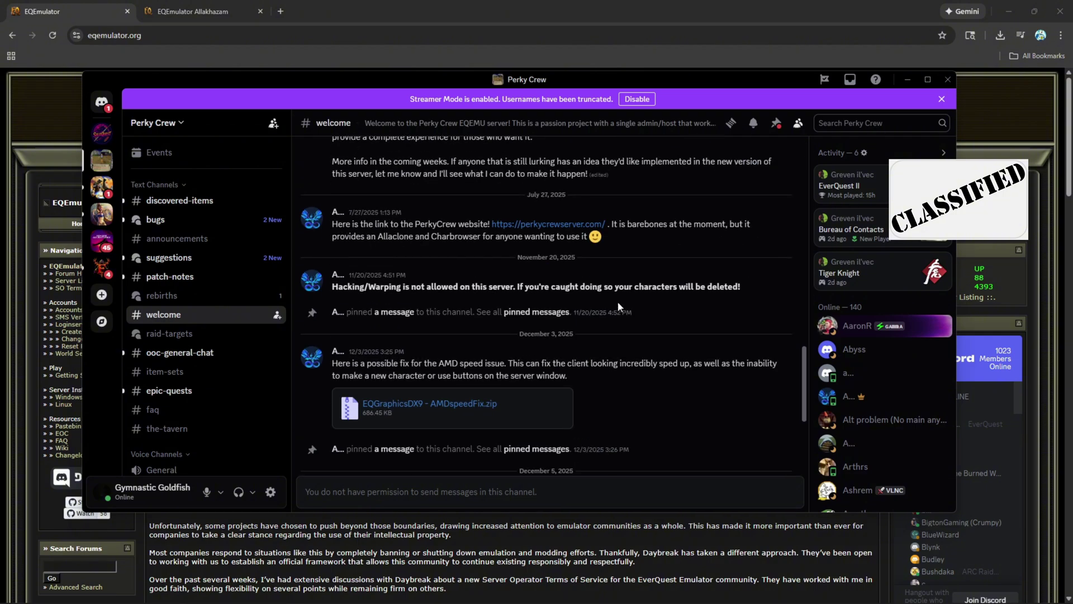
pyautogui.scroll(4, 643, 342)
pyautogui.scroll(5, 640, 341)
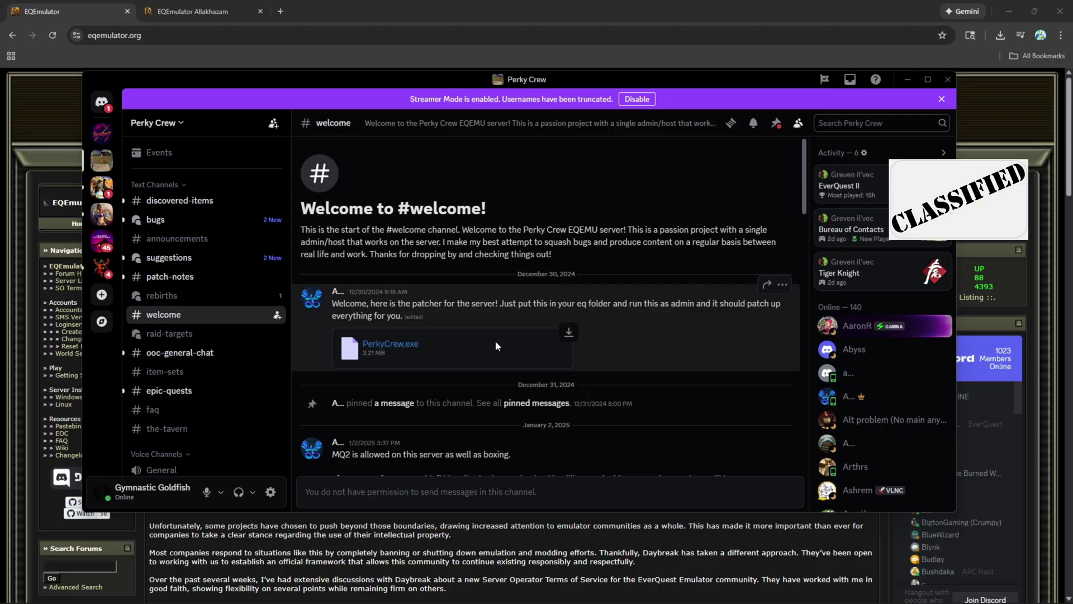
pyautogui.scroll(-5, 660, 339)
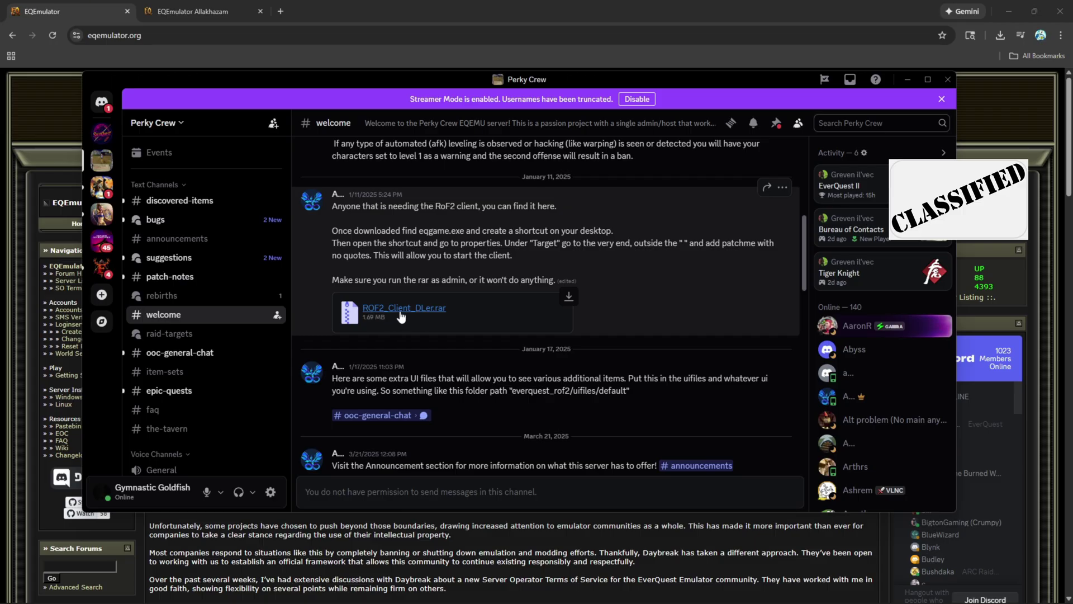
pyautogui.scroll(-4, 559, 361)
pyautogui.scroll(-7, 595, 367)
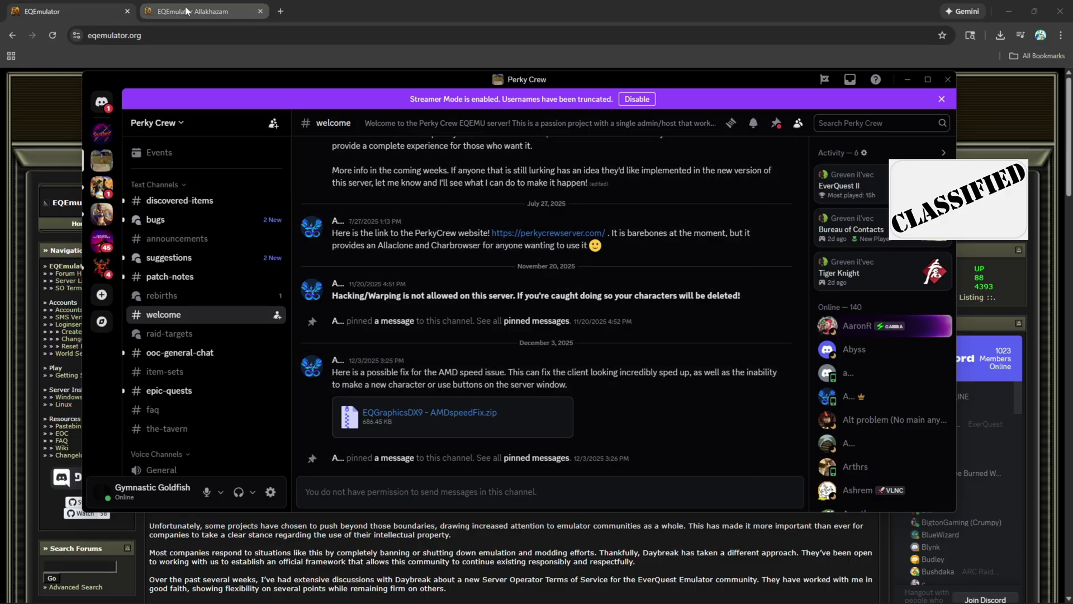
pyautogui.scroll(-3, 735, 399)
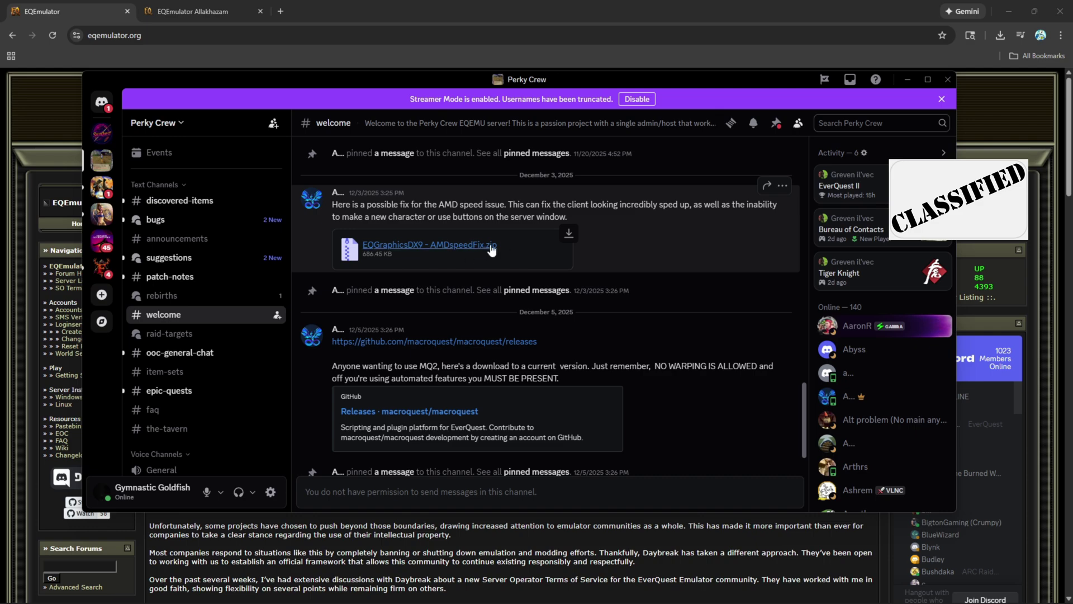
pyautogui.scroll(-1, 584, 313)
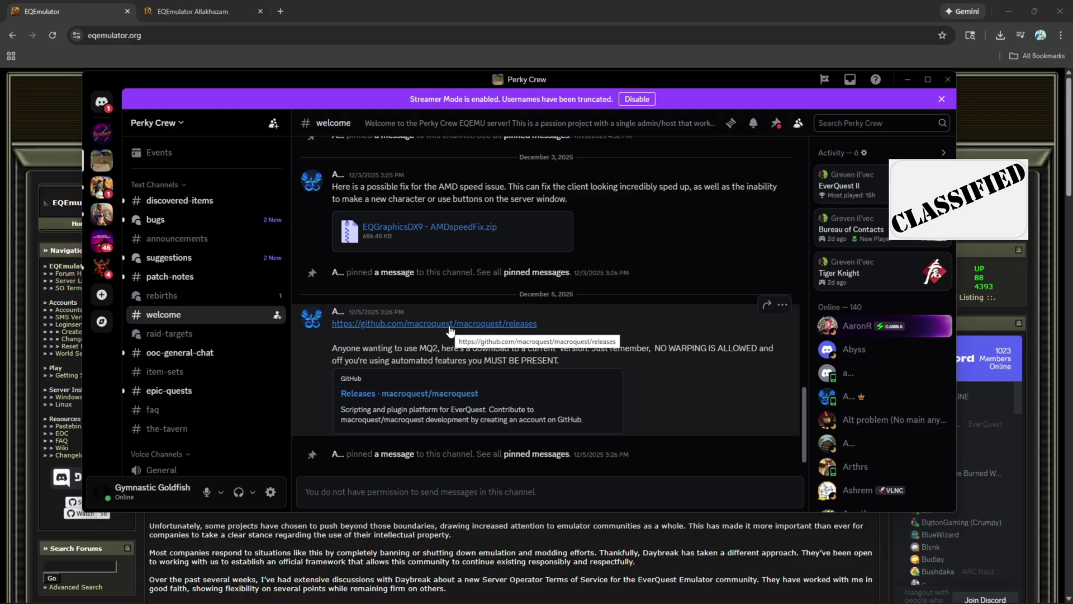
pyautogui.scroll(15, 570, 373)
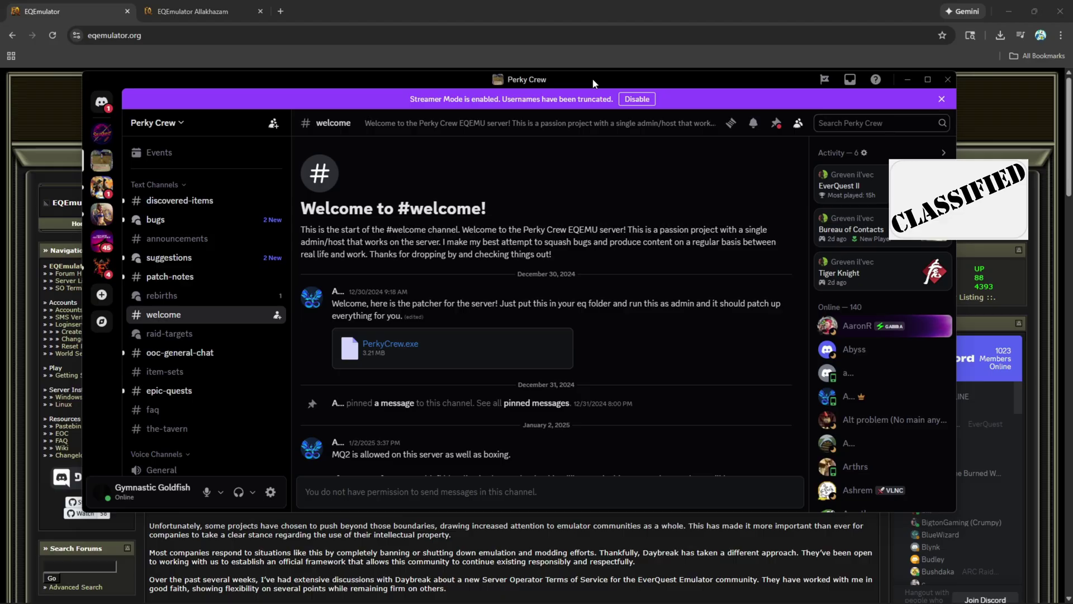
# Step: Save the ROF2_Client_DLer.rar archive from Discord onto the desktop
pyautogui.click(1017, 12)
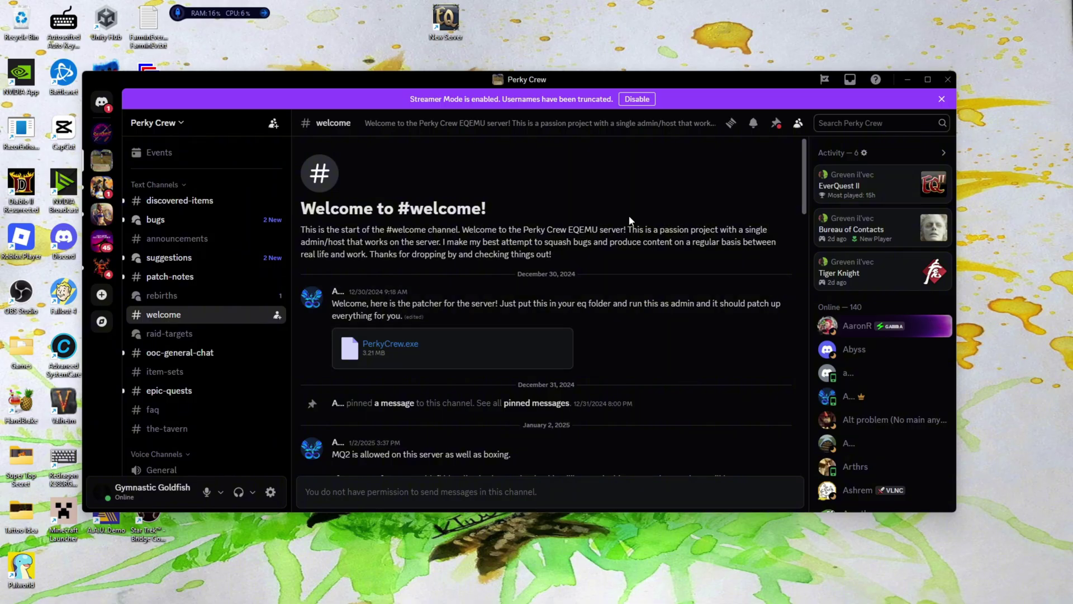
pyautogui.moveTo(577, 598)
pyautogui.moveTo(1072, 240); pyautogui.dragTo(338, 231)
# Step: Open ROF2_Client_DLer.rar in WinRAR, dismissing the trial and licence prompts
pyautogui.click(908, 81)
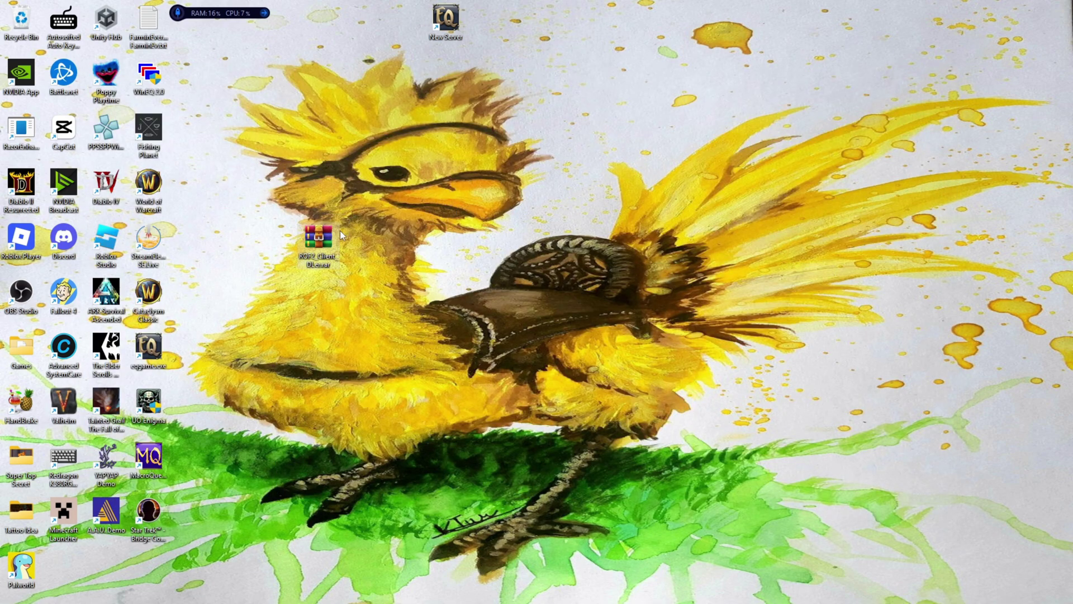
pyautogui.doubleClick(318, 237)
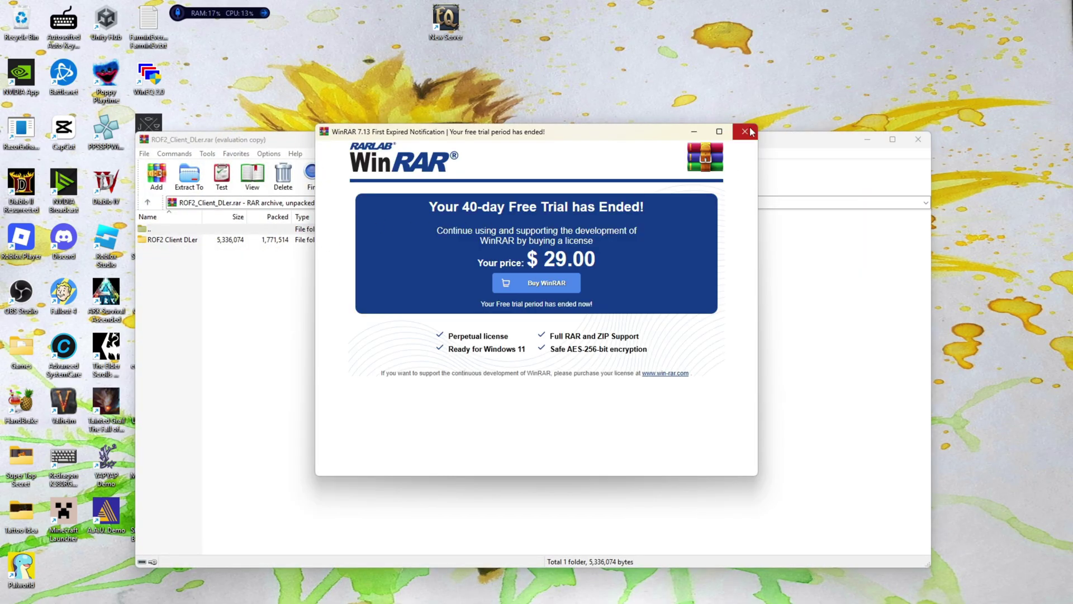
pyautogui.click(745, 132)
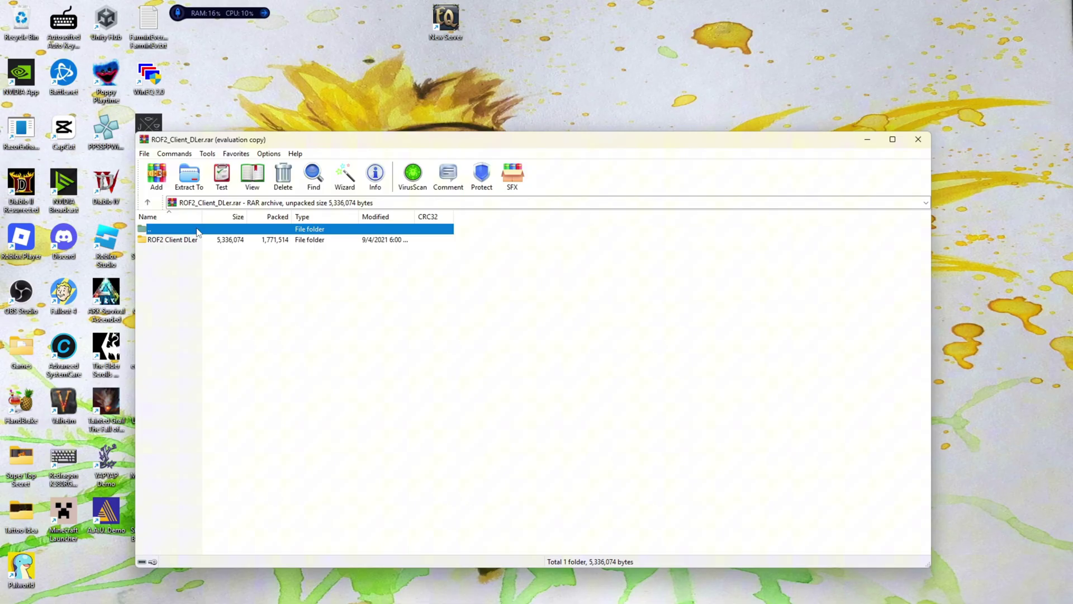
pyautogui.click(184, 240)
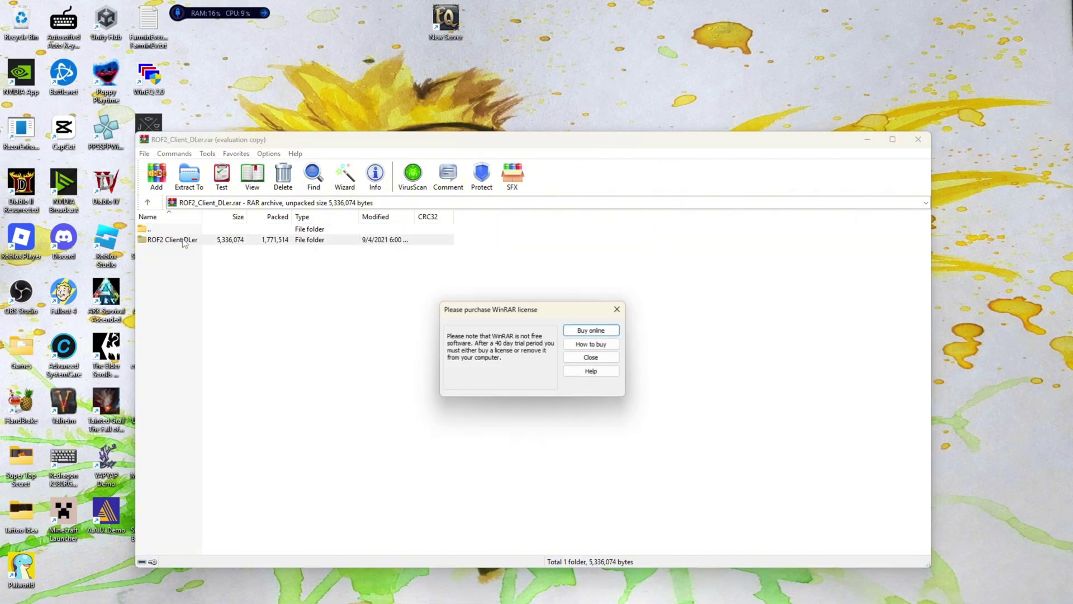
pyautogui.click(617, 309)
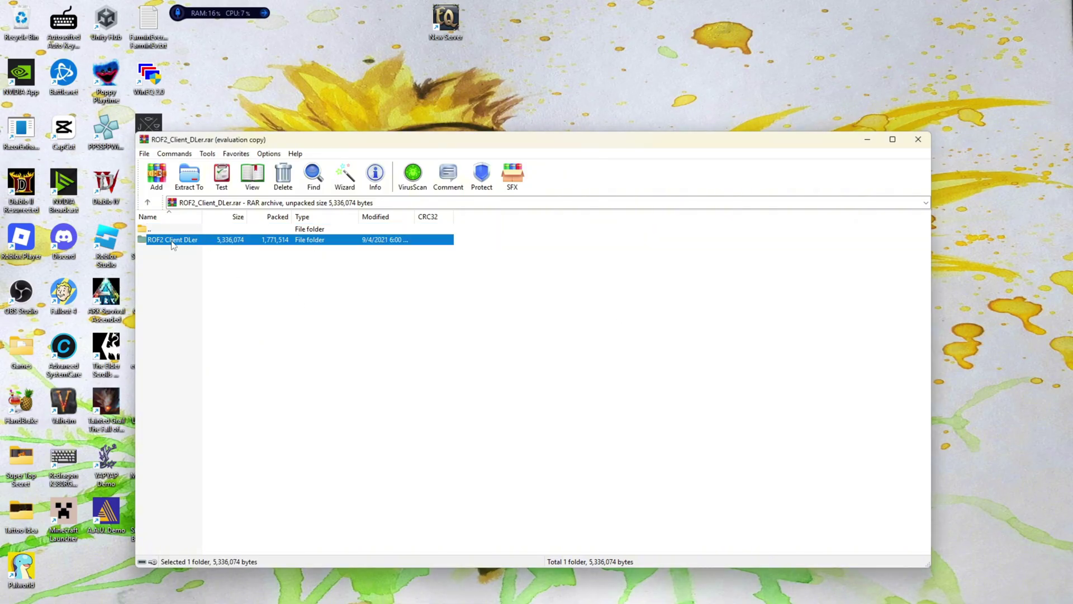
# Step: Close WinRAR and open the ROF2 Client DLer folder under D:\Testing ROF2
pyautogui.click(917, 141)
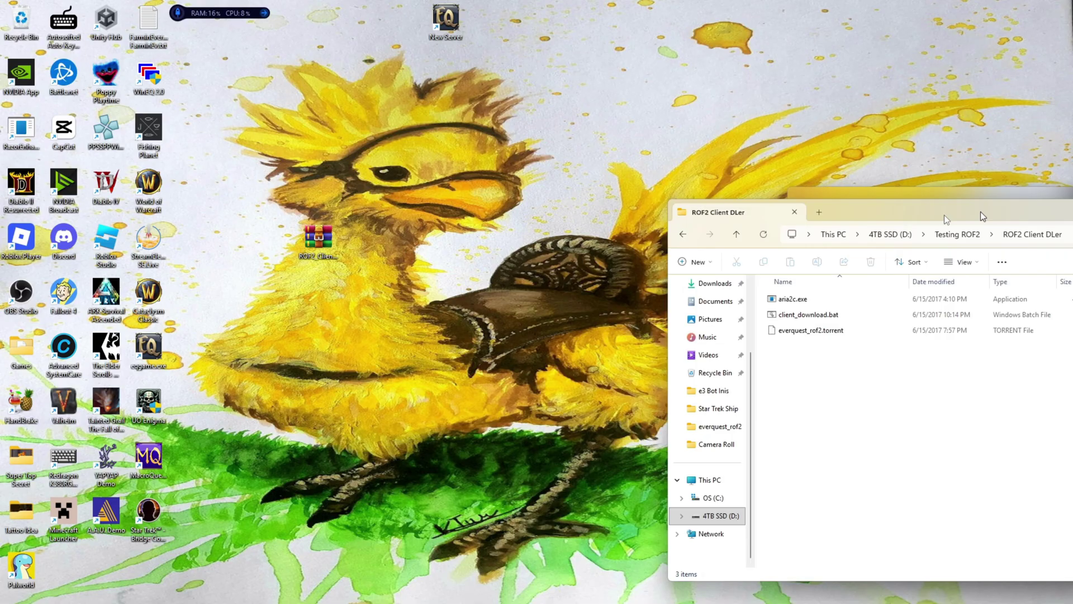
pyautogui.moveTo(982, 215); pyautogui.dragTo(458, 88)
pyautogui.press('BackSpace')
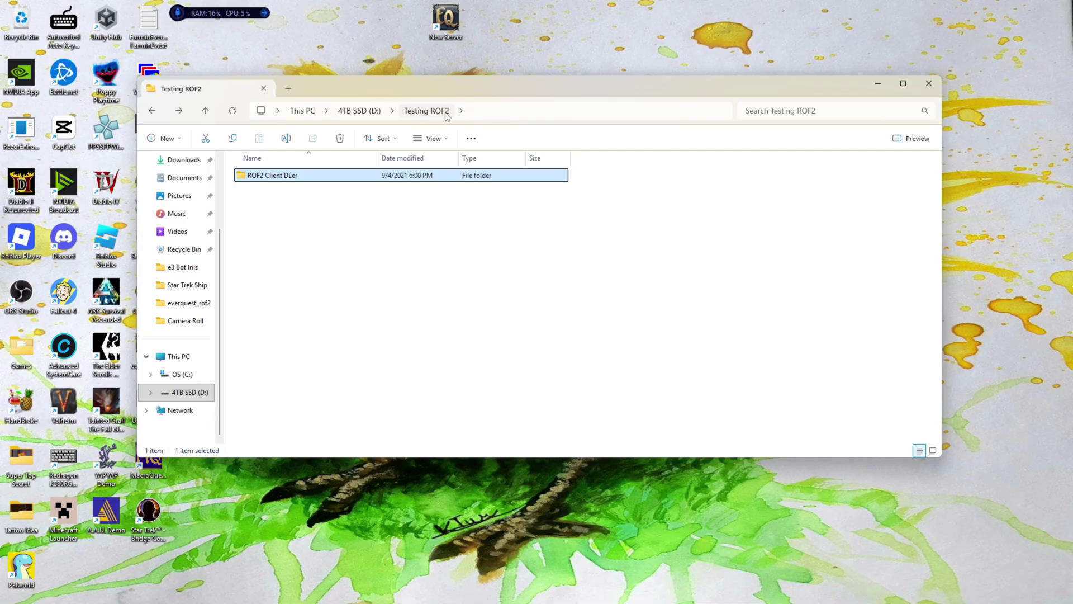
pyautogui.doubleClick(309, 176)
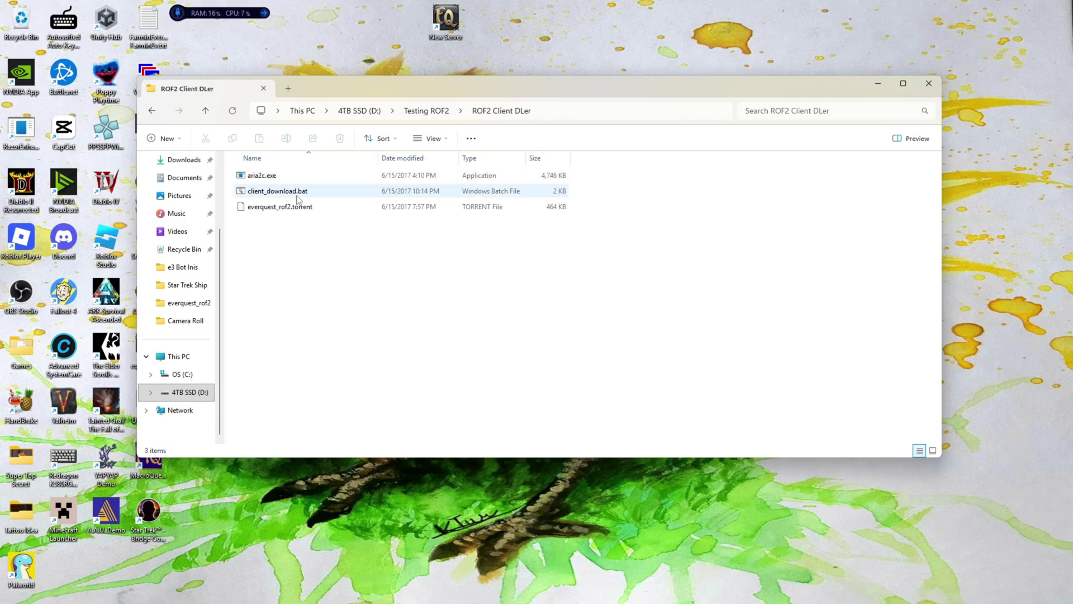
pyautogui.rightClick(266, 195)
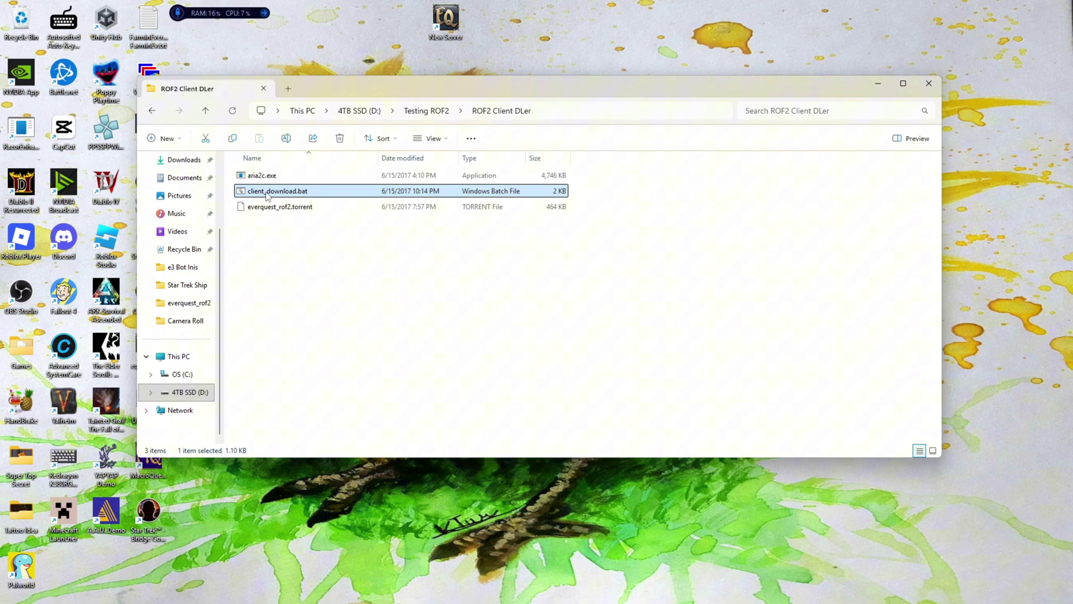
# Step: Run client_download.bat as administrator, allow aria2c.exe through the firewall, then close the console
pyautogui.click(340, 290)
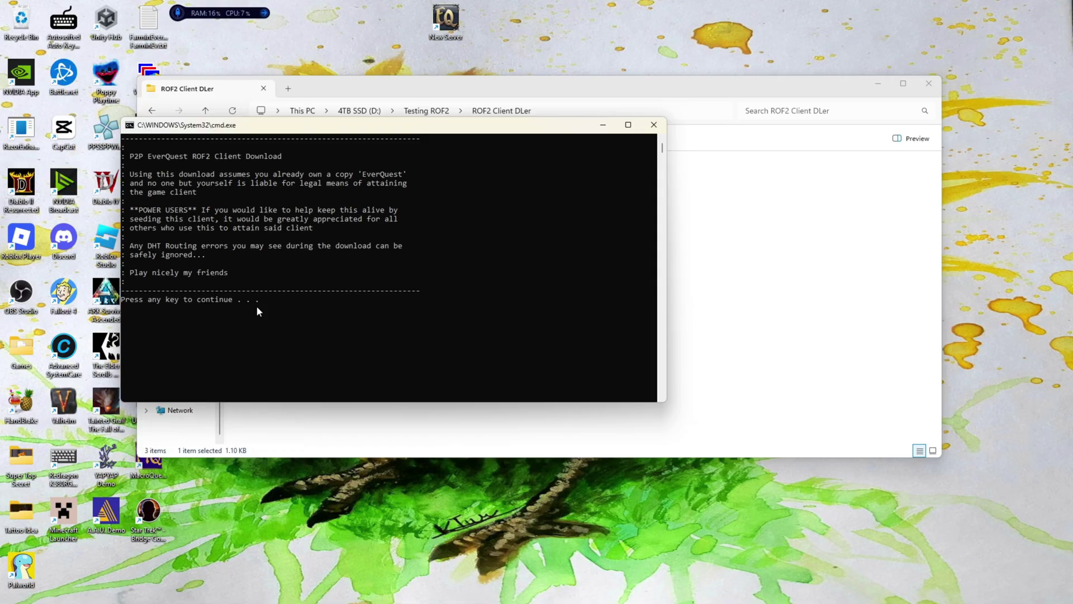
pyautogui.press('Return')
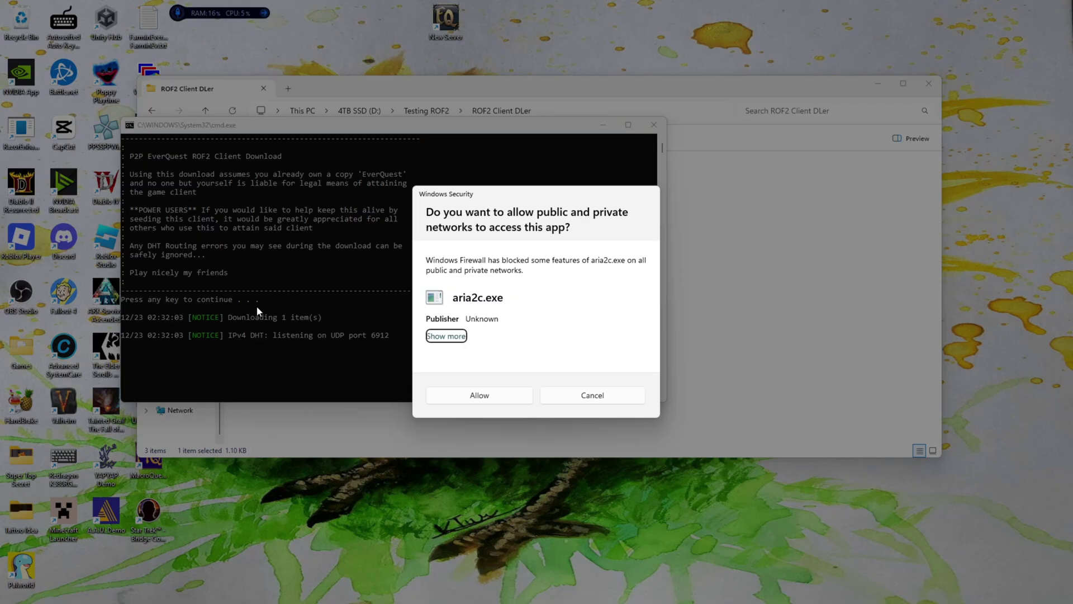
pyautogui.click(490, 397)
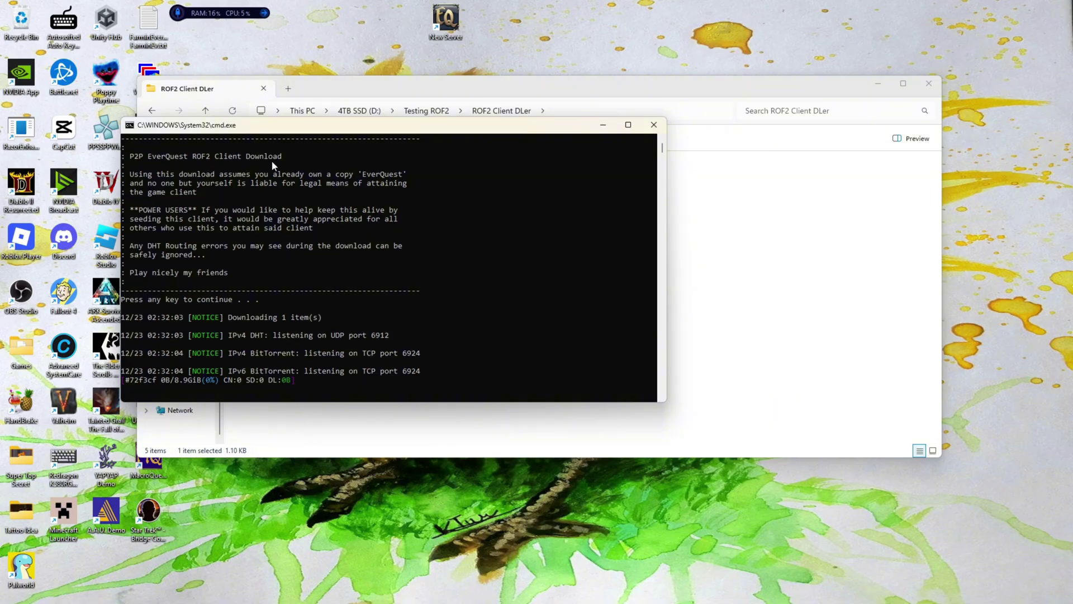
pyautogui.click(652, 128)
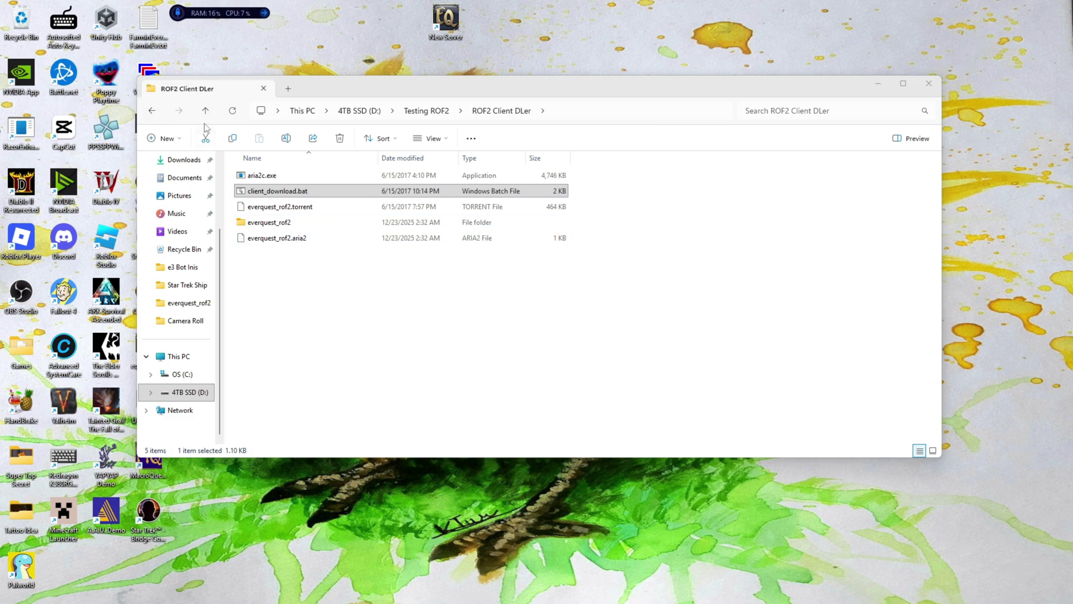
# Step: Copy the PerkyCrew patcher onto the desktop and try launching it past SmartScreen
pyautogui.moveTo(384, 88); pyautogui.dragTo(477, 77)
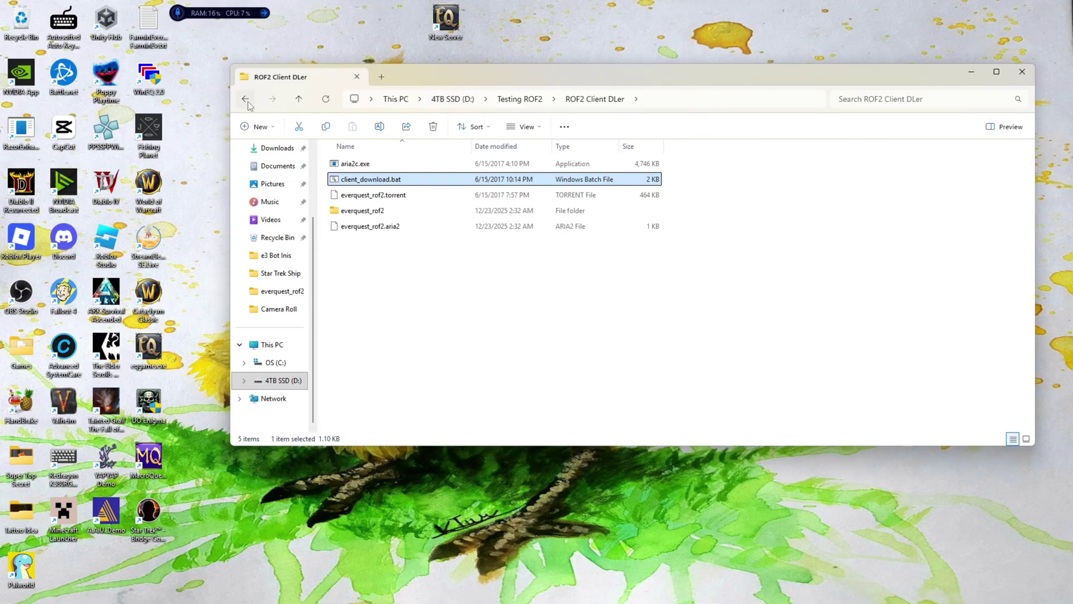
pyautogui.moveTo(477, 73); pyautogui.dragTo(1072, 71)
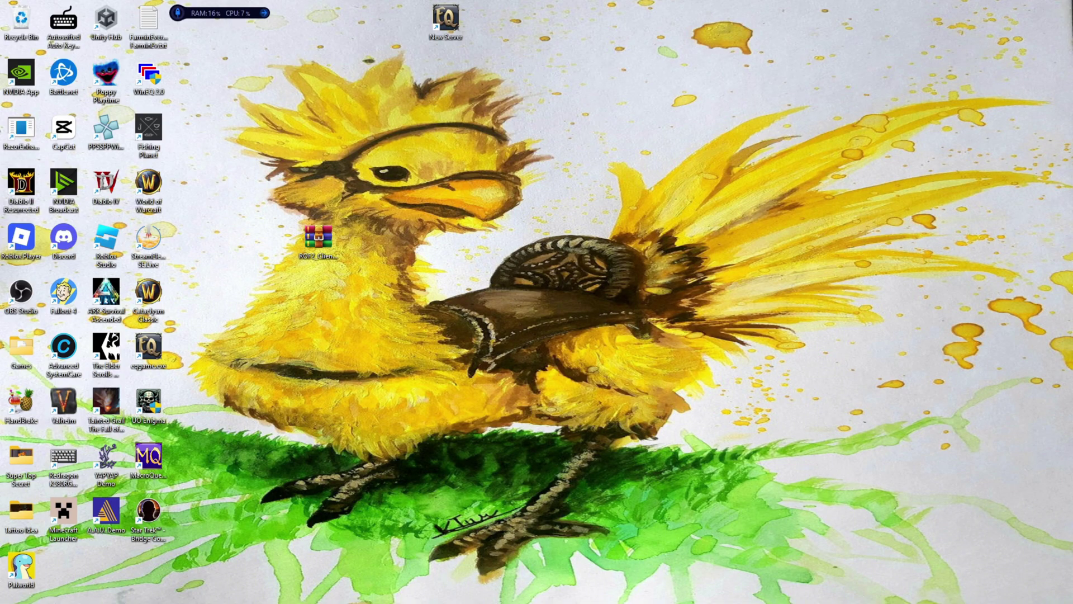
pyautogui.moveTo(1064, 208); pyautogui.dragTo(328, 146)
pyautogui.doubleClick(326, 137)
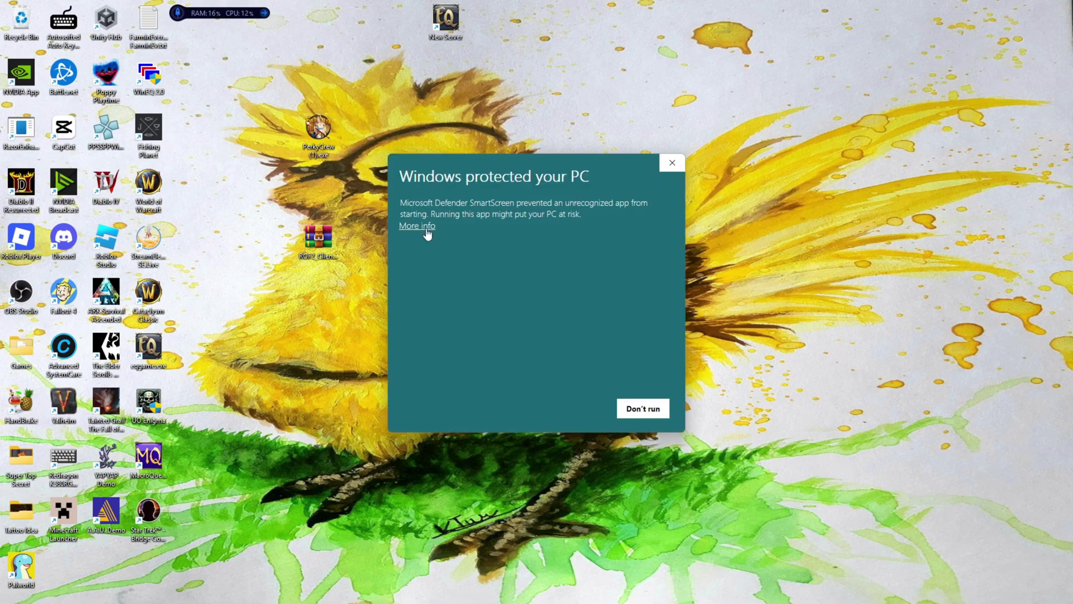
pyautogui.click(426, 230)
pyautogui.click(672, 162)
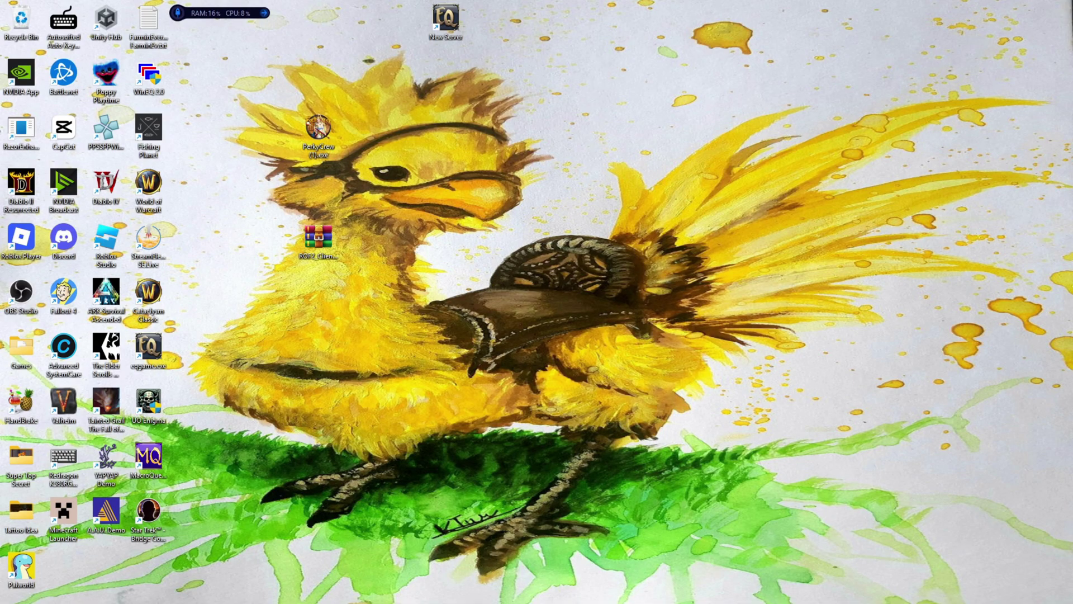
# Step: Copy the PerkyCrew patcher into Testing ROF2 > ROF2 Client DLer > everquest_rof2
pyautogui.moveTo(1072, 112); pyautogui.dragTo(521, 59)
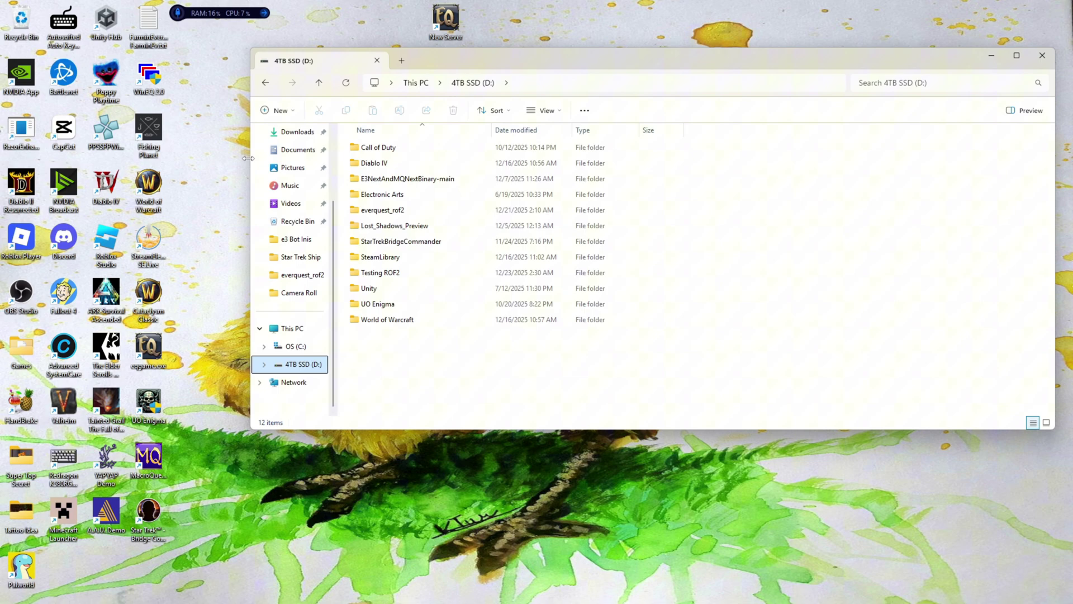
pyautogui.moveTo(251, 158); pyautogui.dragTo(469, 159)
pyautogui.doubleClick(601, 274)
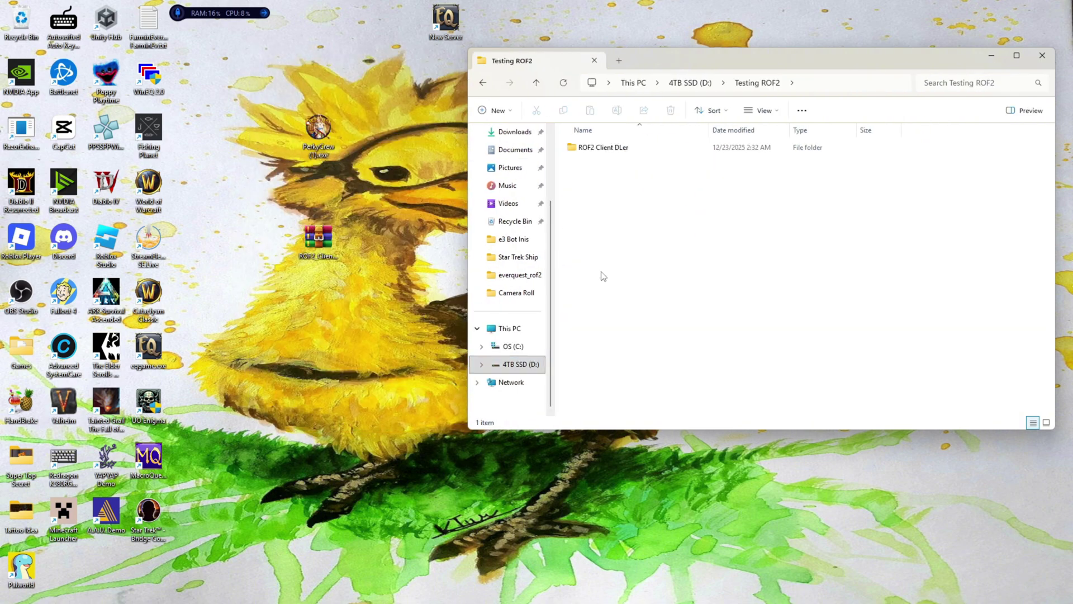
pyautogui.doubleClick(607, 149)
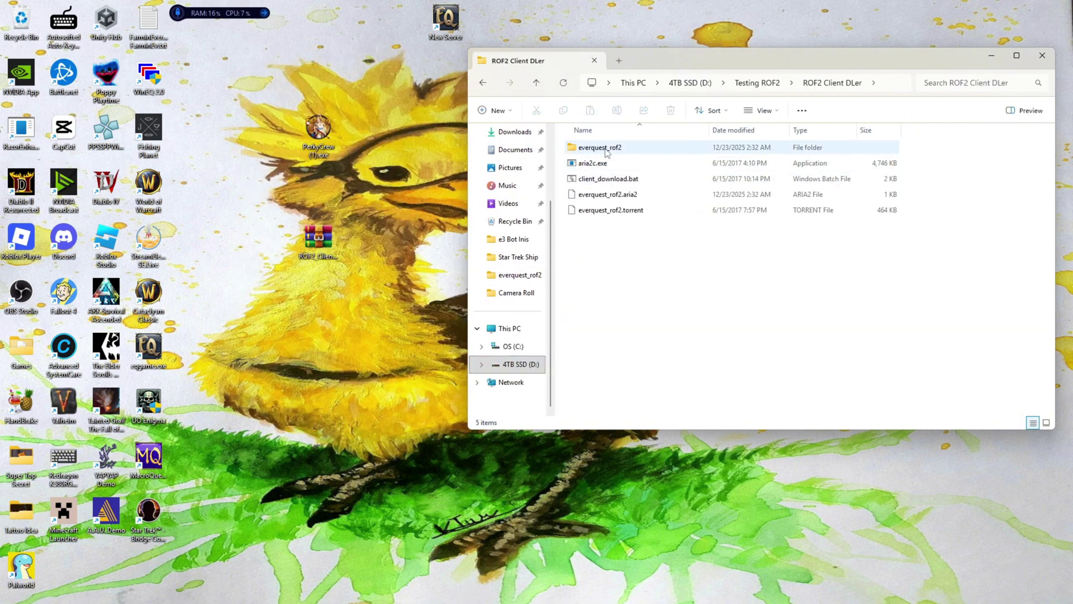
pyautogui.doubleClick(608, 150)
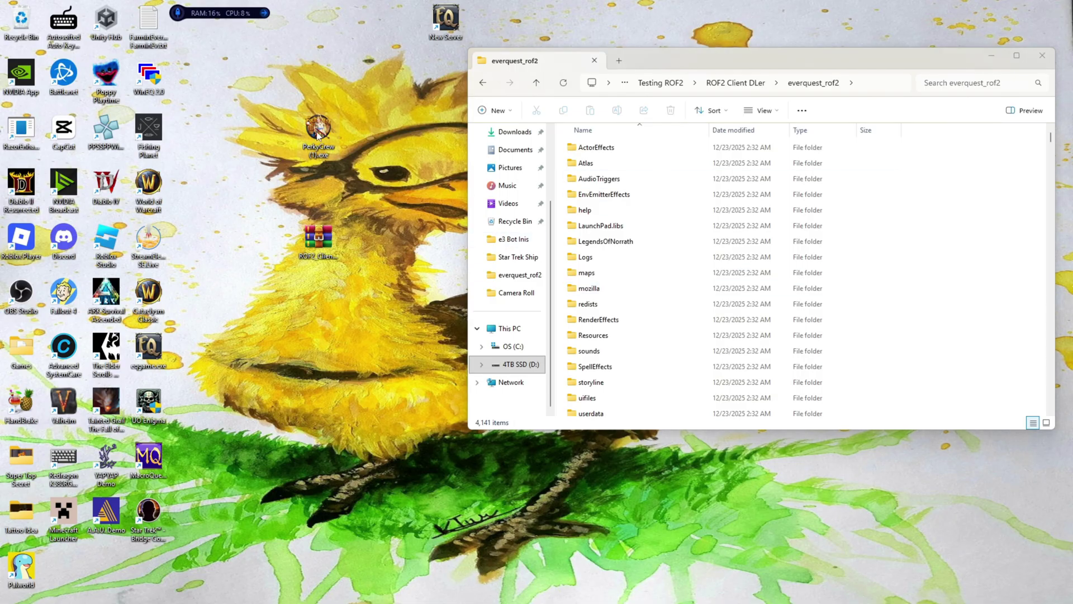
pyautogui.moveTo(318, 134); pyautogui.dragTo(917, 279)
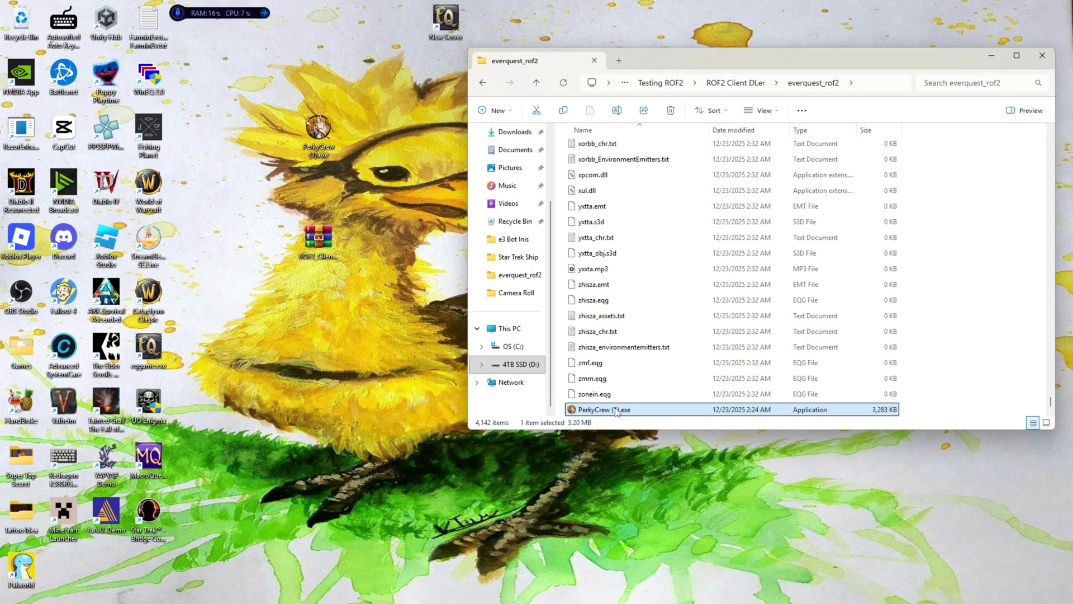
# Step: Run PerkyCrew (1).exe anyway, answer No, and return to the D: drive
pyautogui.moveTo(617, 412)
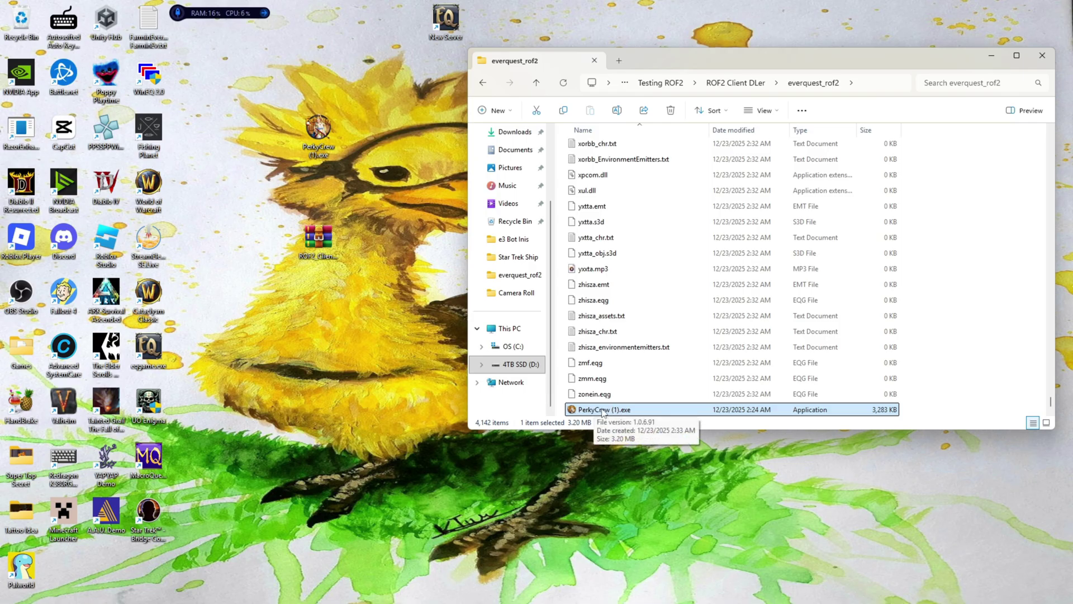
pyautogui.doubleClick(603, 411)
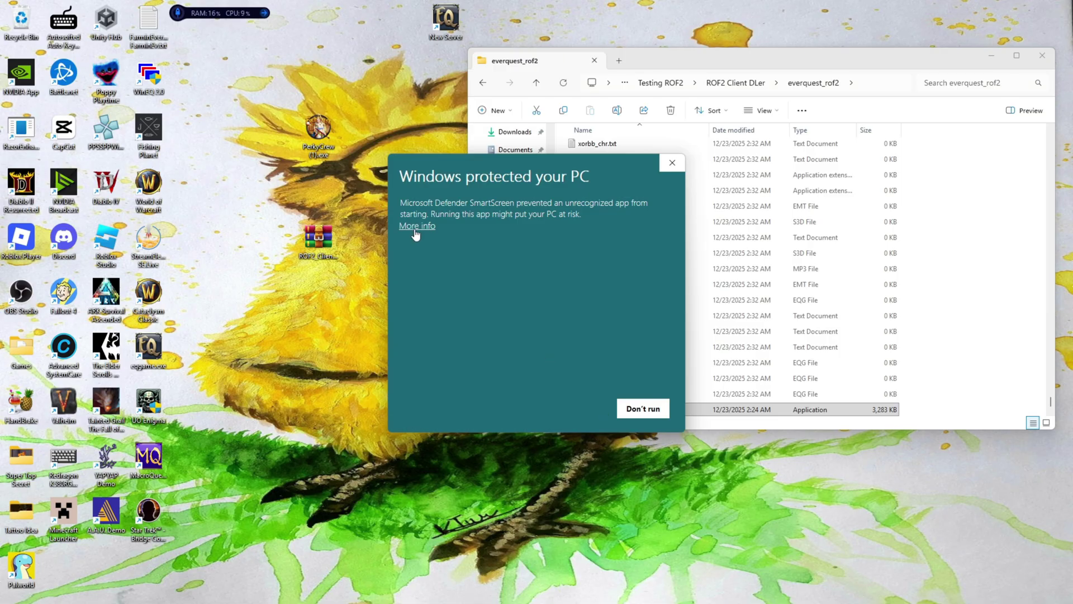
pyautogui.click(415, 234)
pyautogui.click(576, 408)
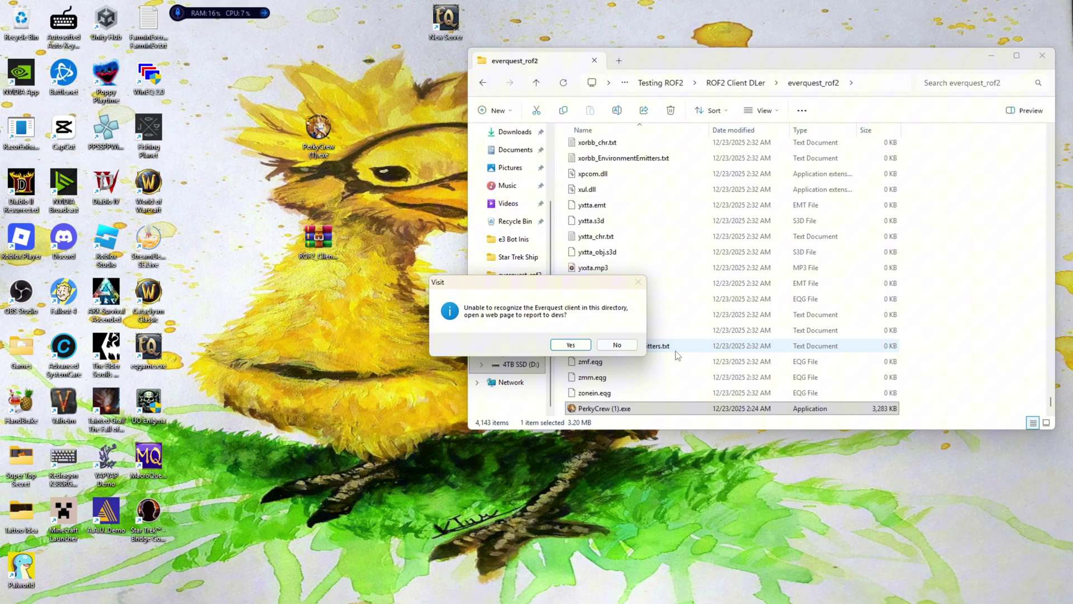
pyautogui.click(616, 345)
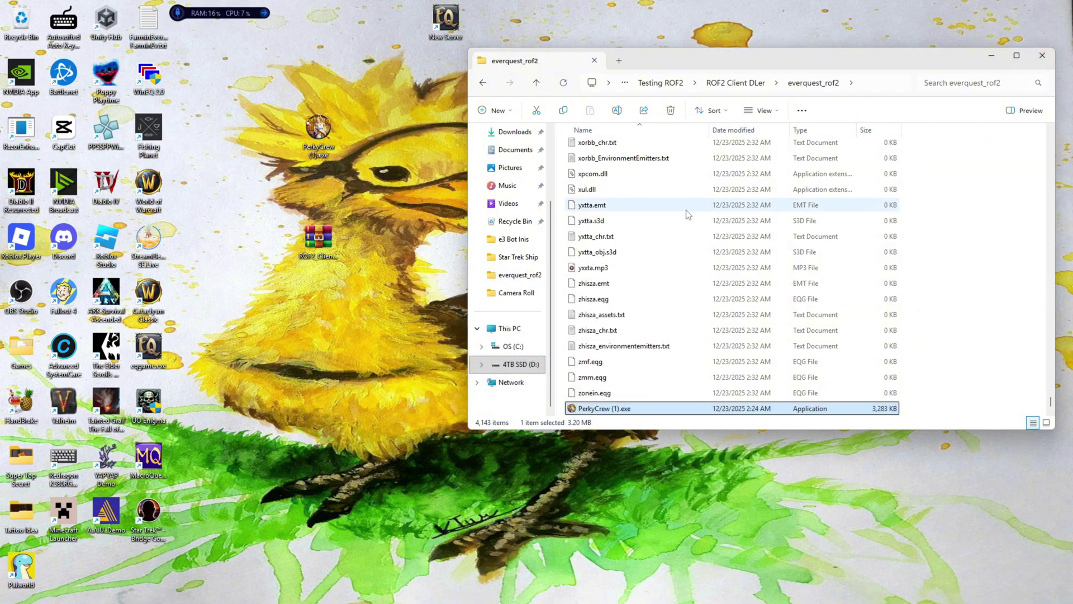
pyautogui.hotkey('alt', 'Left')
pyautogui.hotkey('alt', 'Left')
pyautogui.hotkey('alt', 'Left')
pyautogui.hotkey('alt', 'Left')
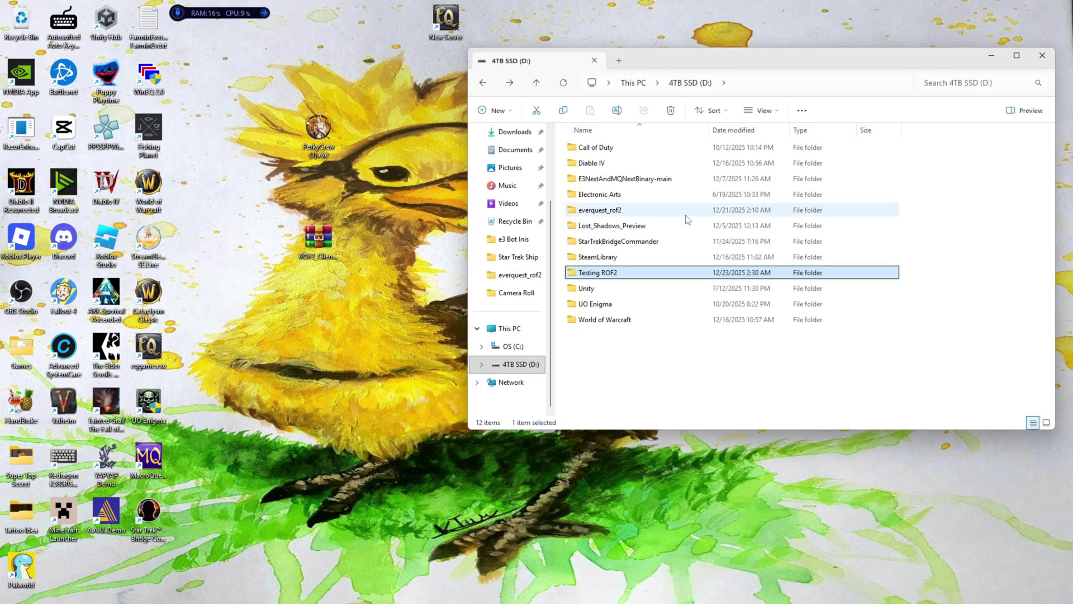
# Step: Launch PerkyCrew.exe from D:\everquest_rof2 and start patching the client
pyautogui.click(611, 215)
pyautogui.doubleClick(612, 215)
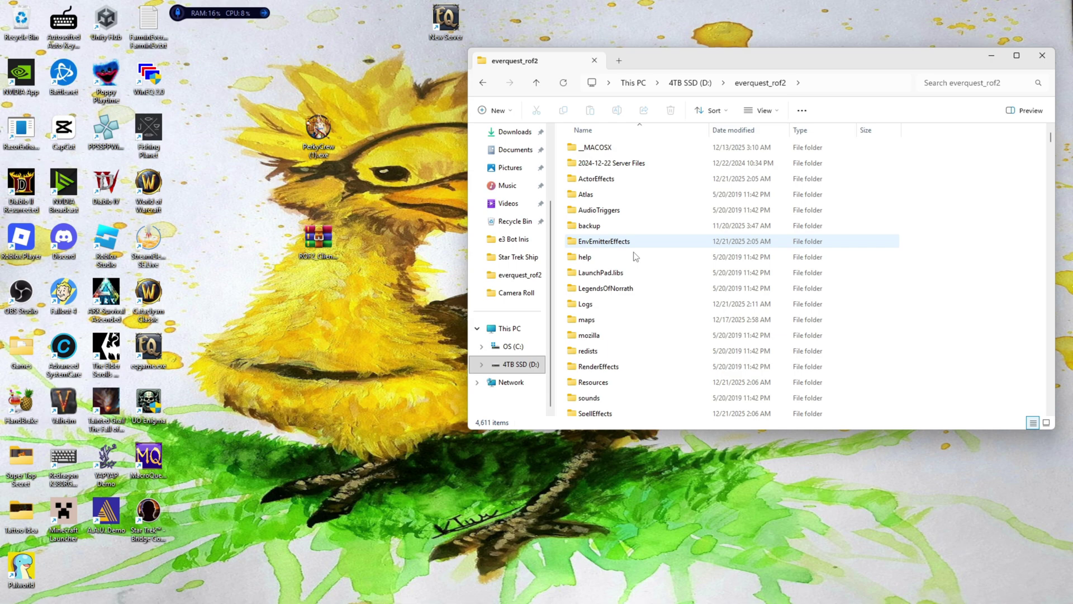
pyautogui.click(609, 325)
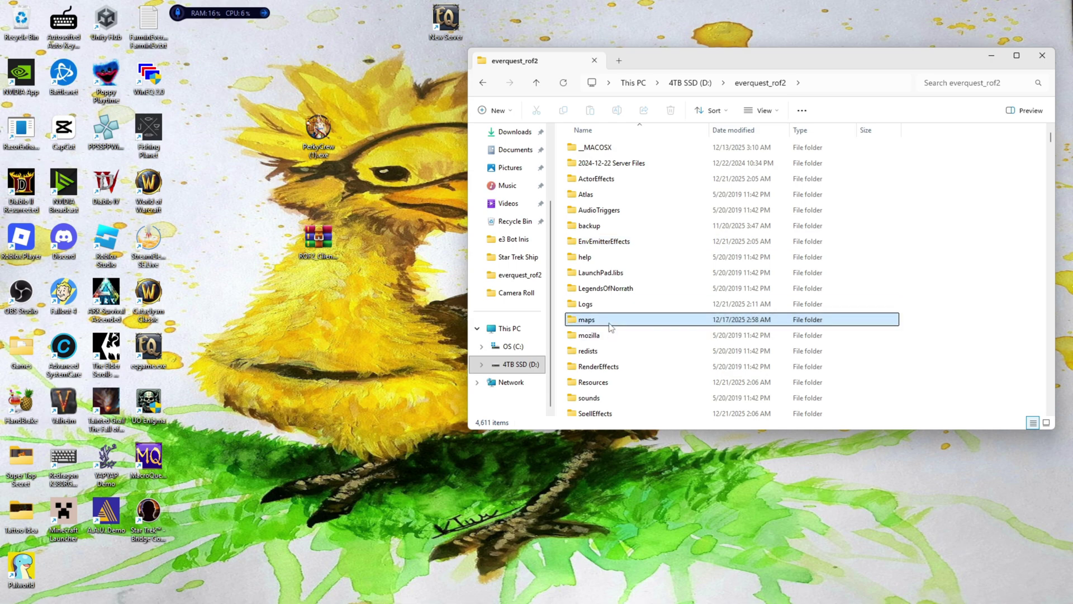
pyautogui.write('per')
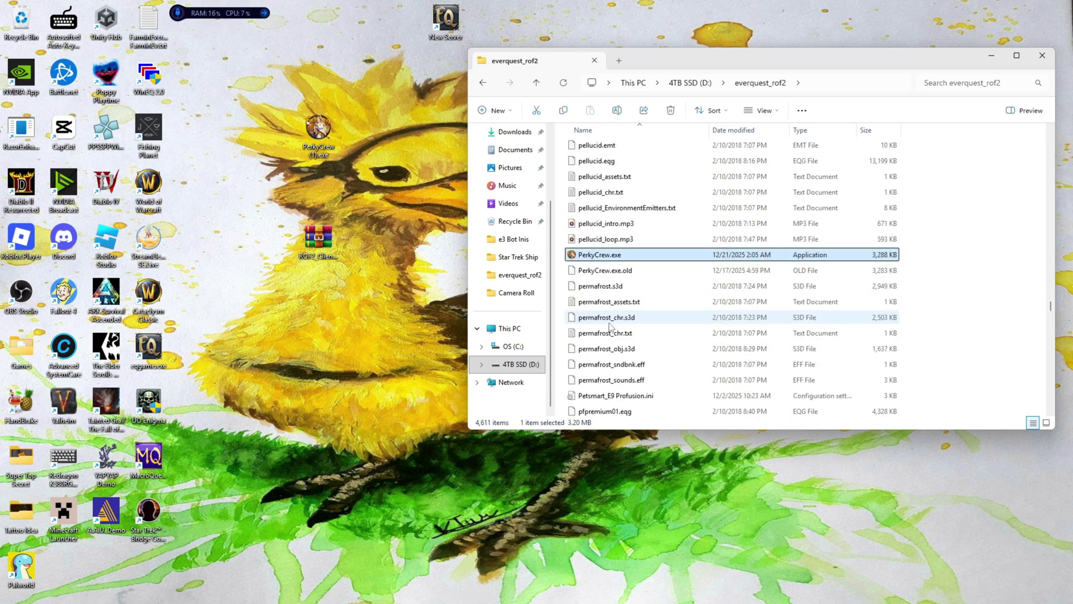
pyautogui.doubleClick(610, 257)
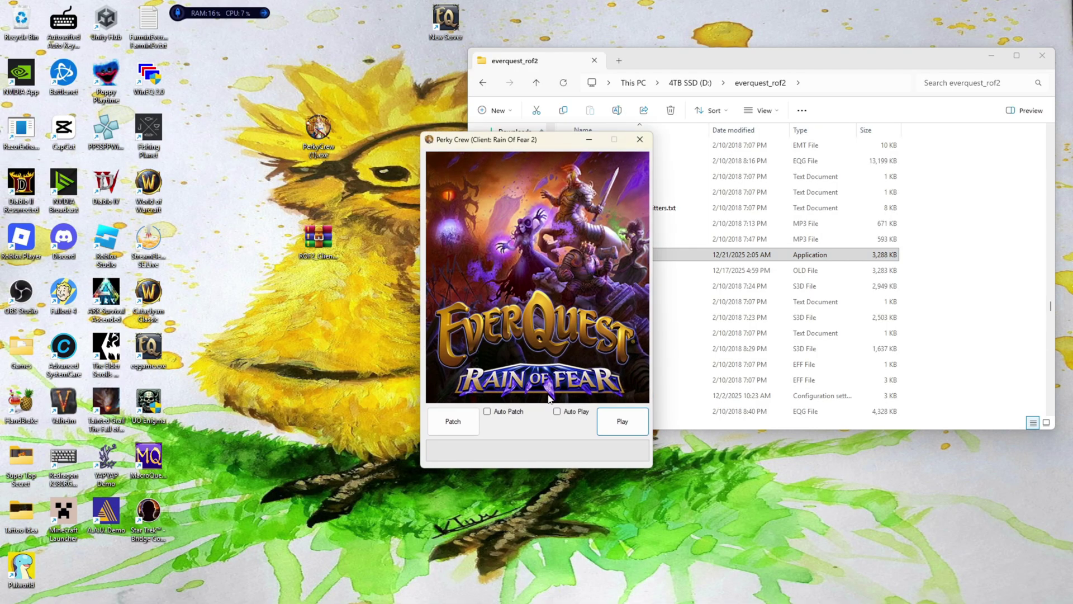
pyautogui.click(461, 423)
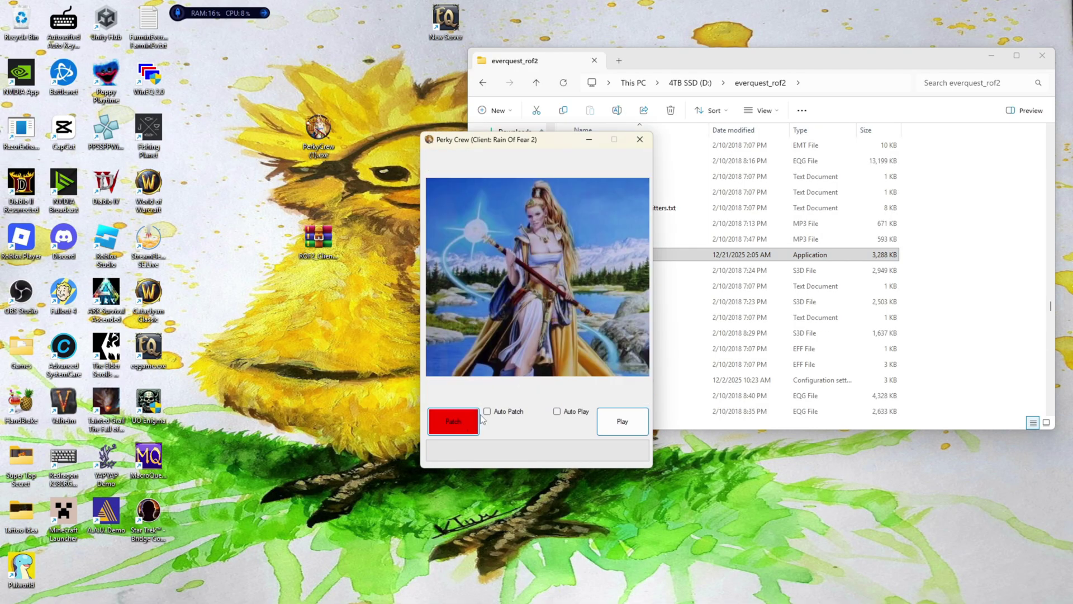
pyautogui.click(479, 422)
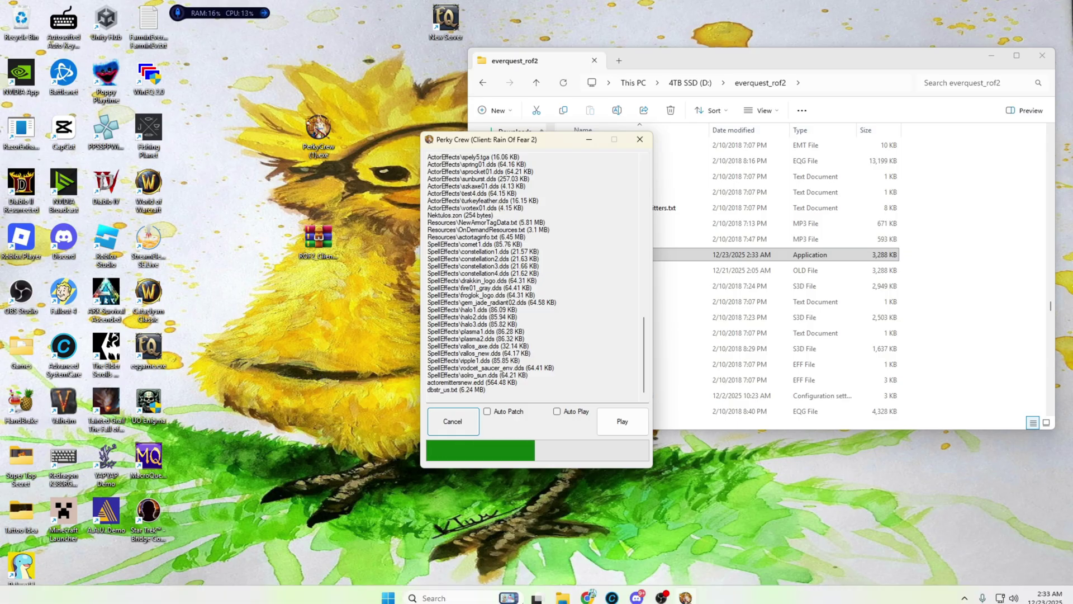
# Step: Check the EQEmulator site while patching finishes, then click Play to launch the game
pyautogui.moveTo(590, 588)
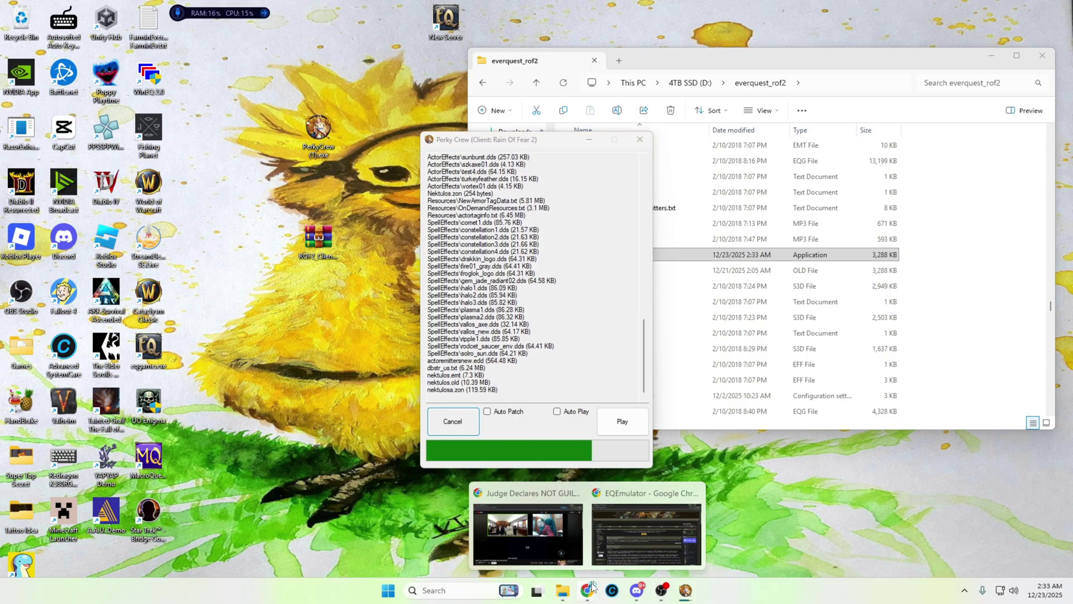
pyautogui.click(647, 533)
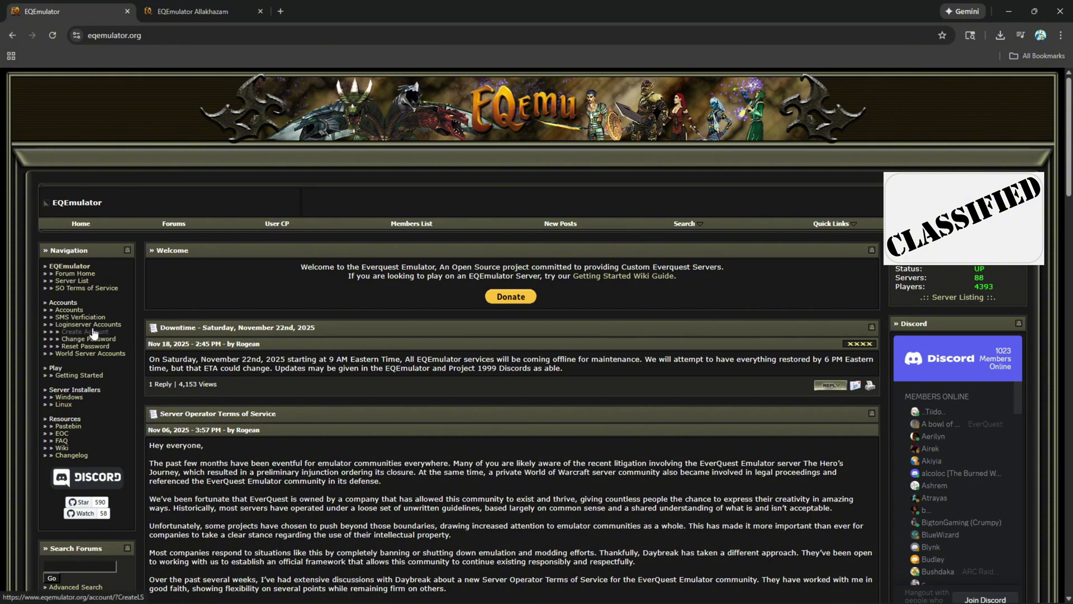
pyautogui.click(1005, 14)
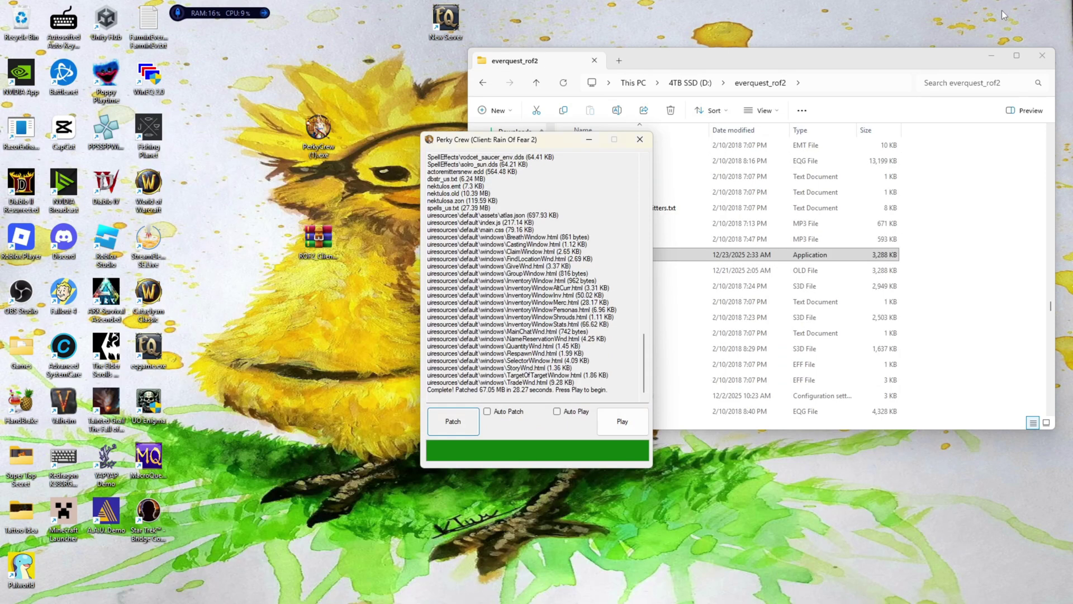
pyautogui.click(622, 421)
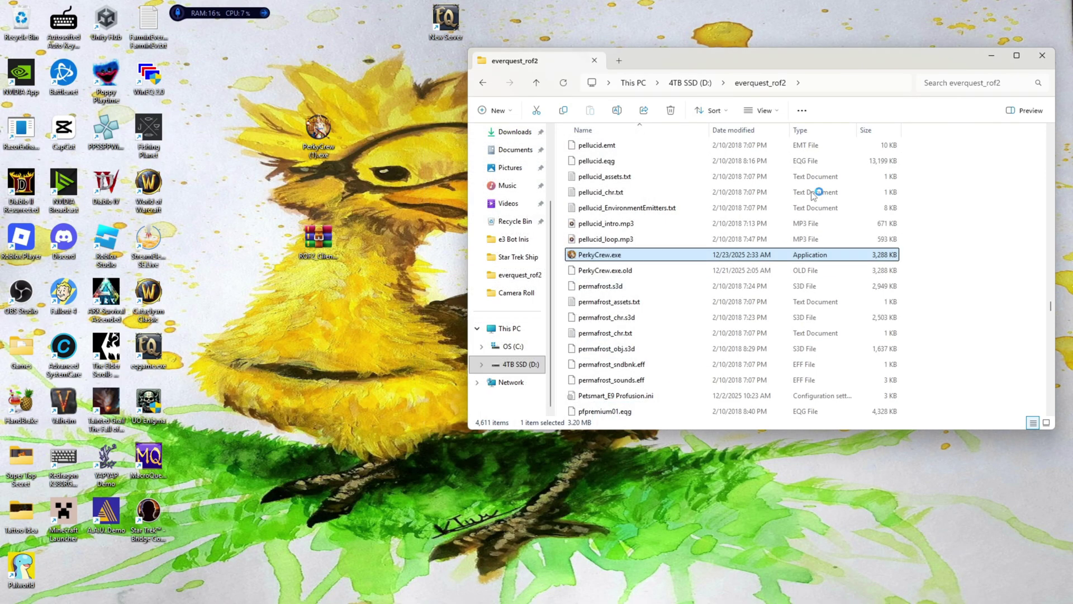
# Step: Close MacroQuest, log in, and enter the Perky Crew (Solo/Duo) server to reach character select
pyautogui.click(1043, 55)
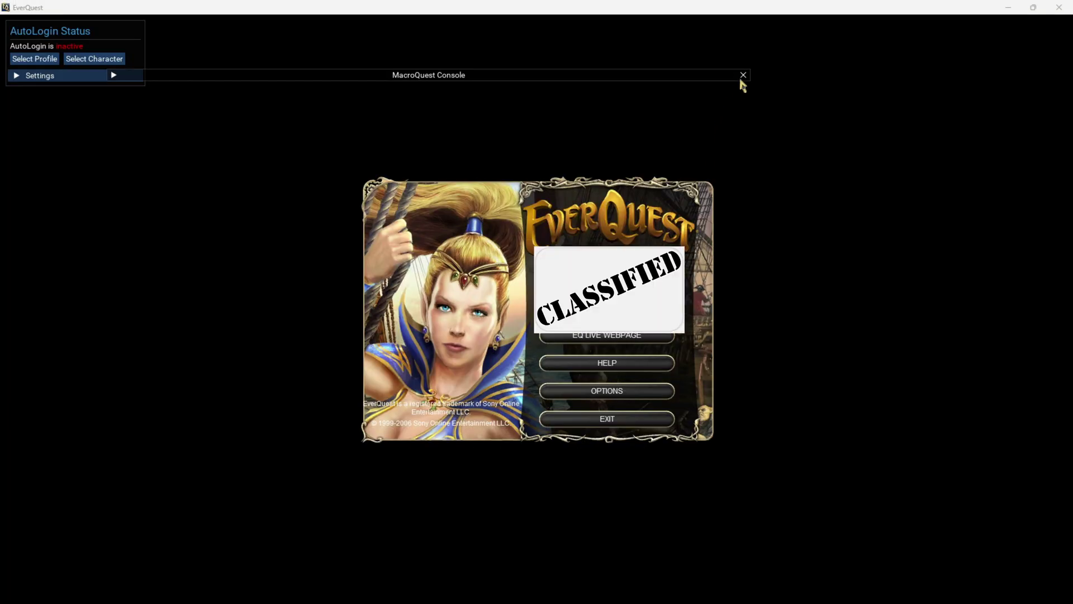
pyautogui.click(743, 75)
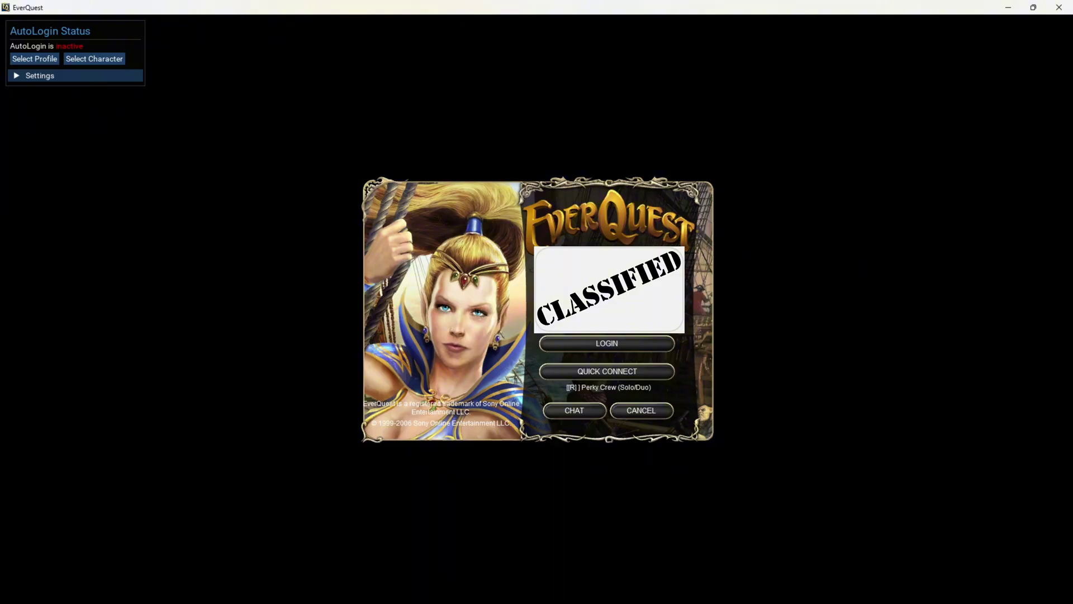
pyautogui.click(620, 344)
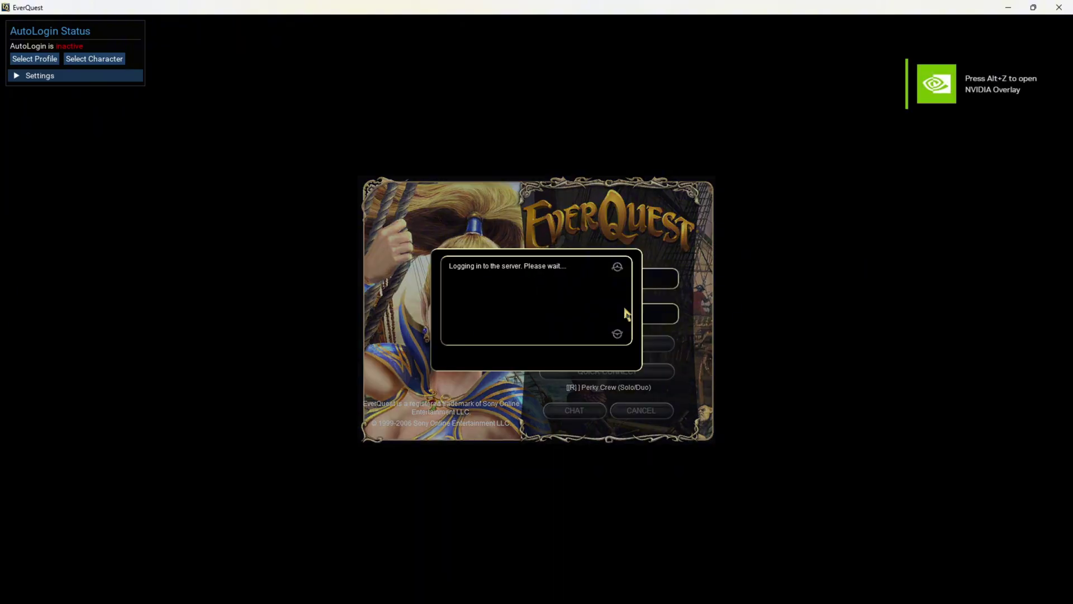
pyautogui.moveTo(678, 249); pyautogui.dragTo(621, 315)
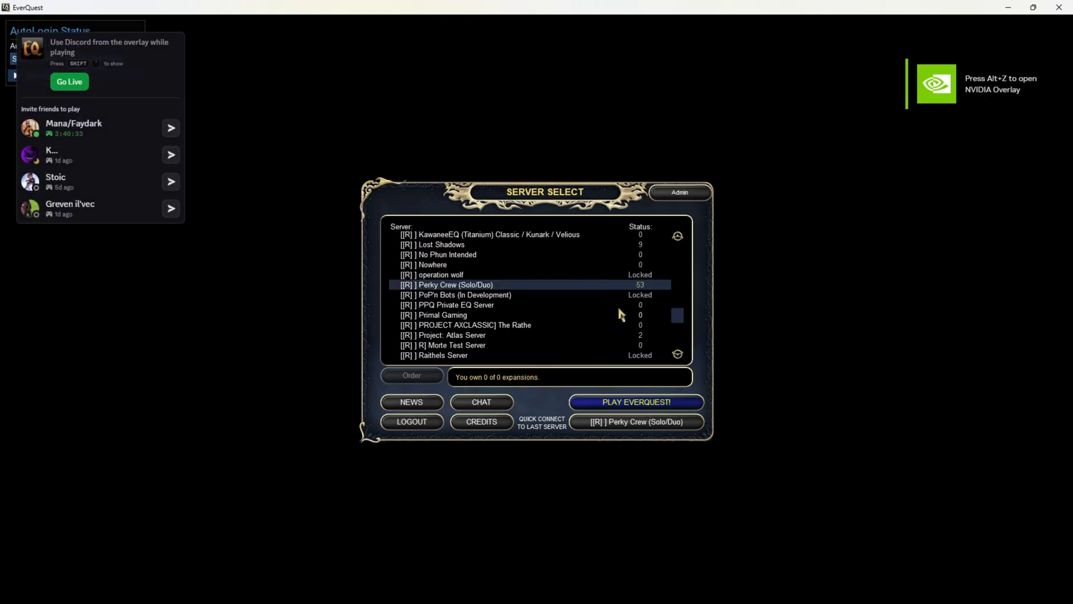
pyautogui.click(630, 406)
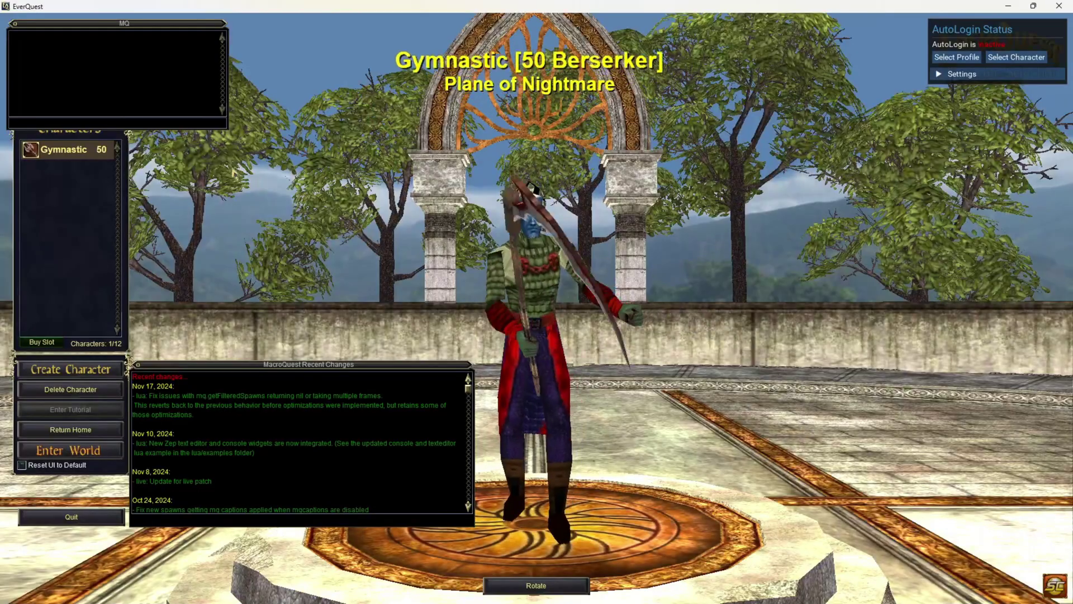
pyautogui.click(15, 25)
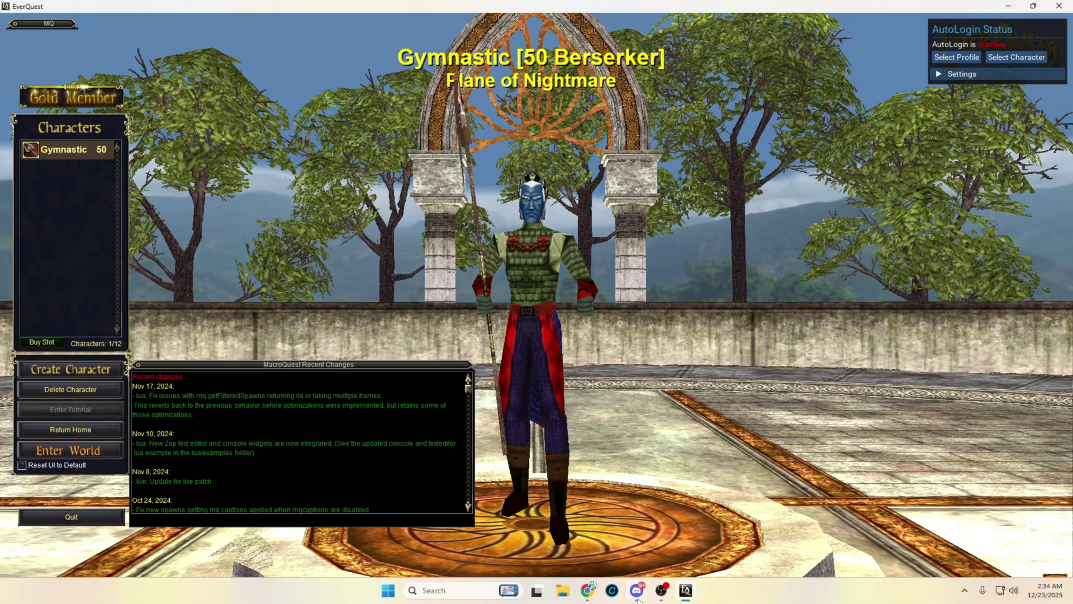
# Step: Read the perkycrewserver.com welcome text down to Rebirth System, then close that tab
pyautogui.moveTo(586, 596)
pyautogui.click(646, 531)
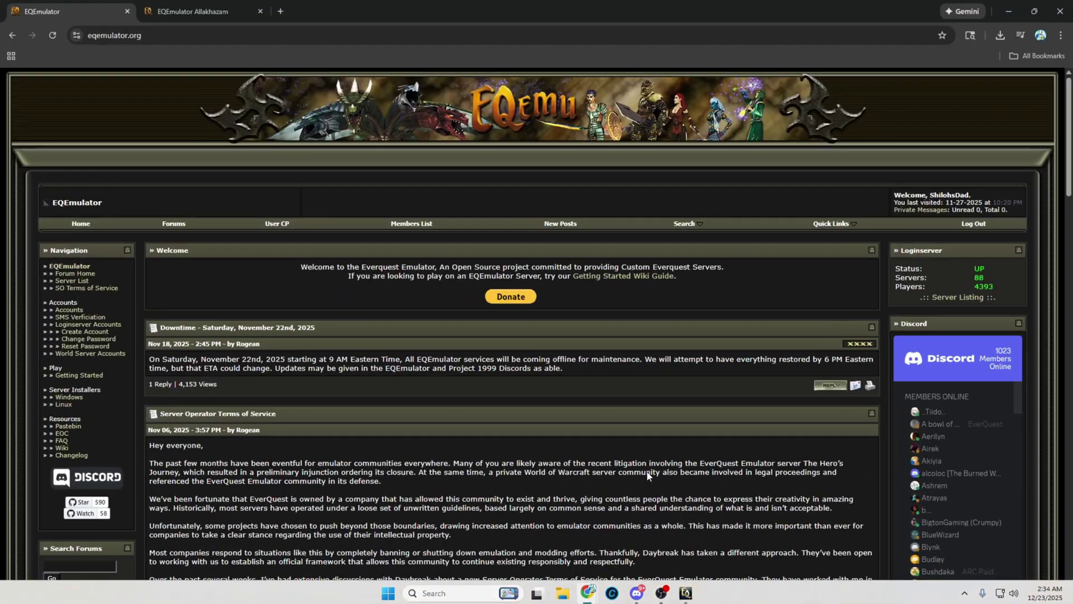
pyautogui.click(217, 12)
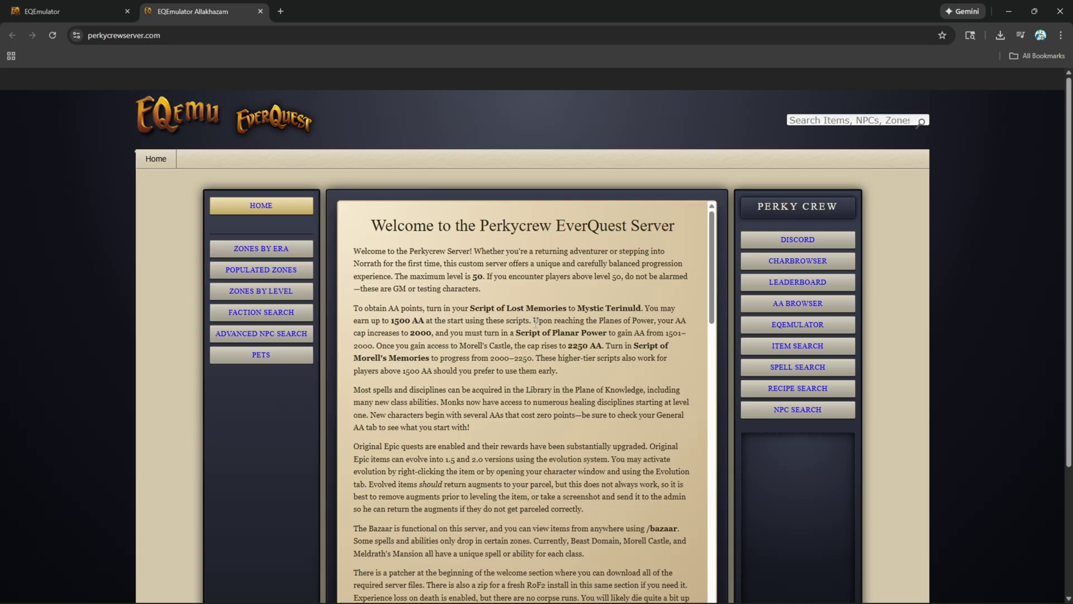
pyautogui.scroll(-15, 585, 373)
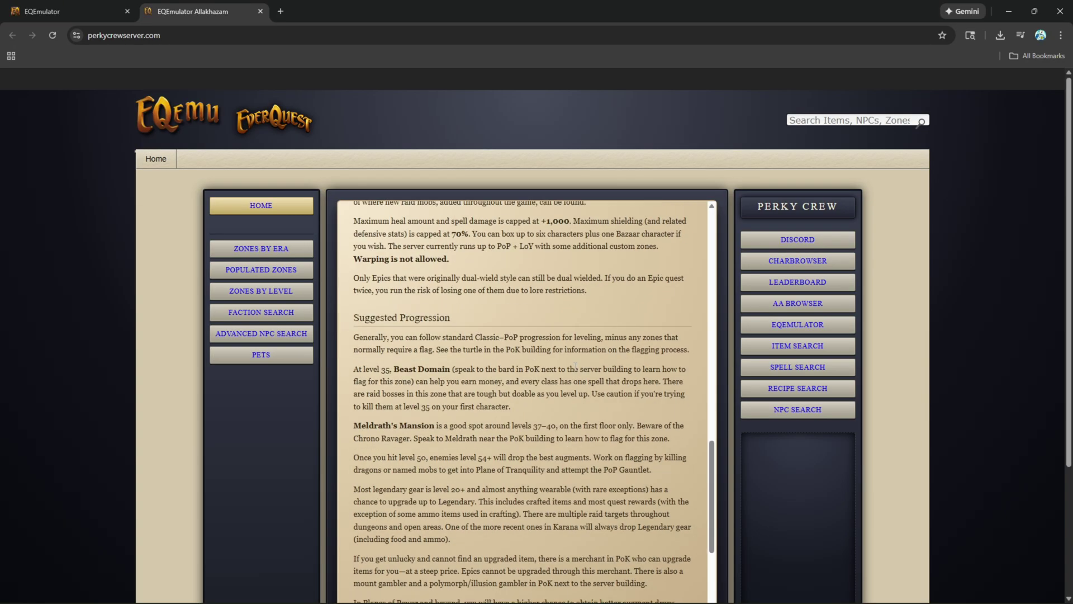
pyautogui.scroll(-7, 574, 366)
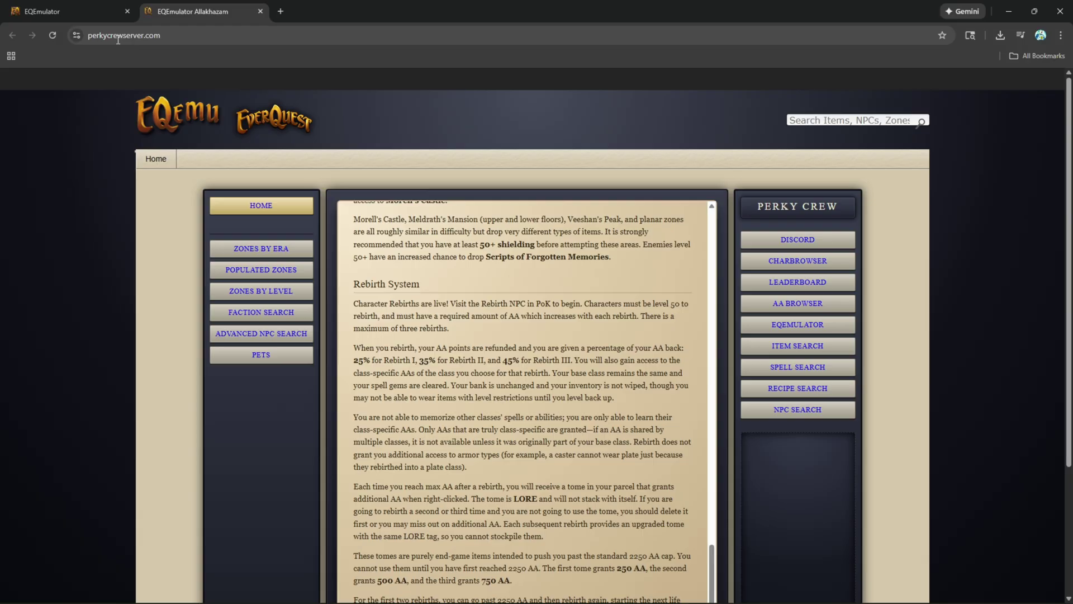
pyautogui.click(260, 11)
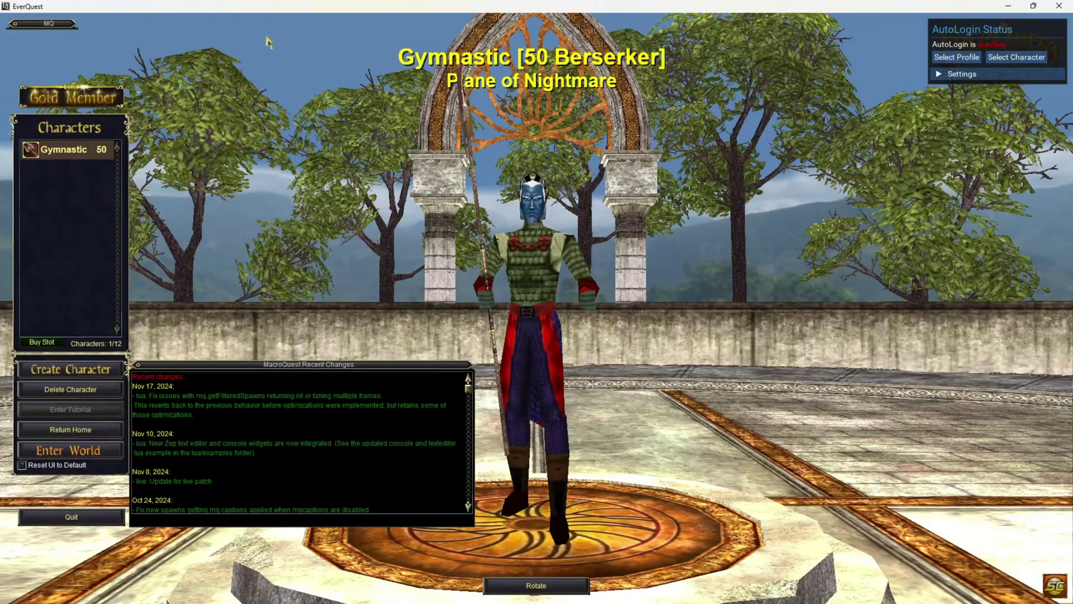
# Step: Minimize EverQuest at character select to show the Windows desktop
pyautogui.click(1008, 6)
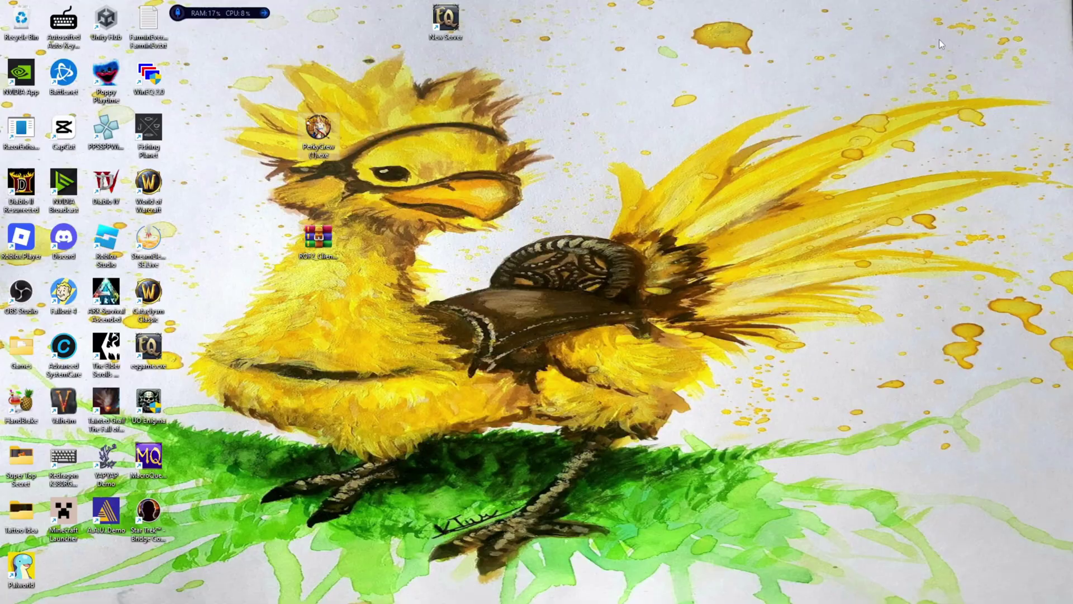
pyautogui.moveTo(586, 602)
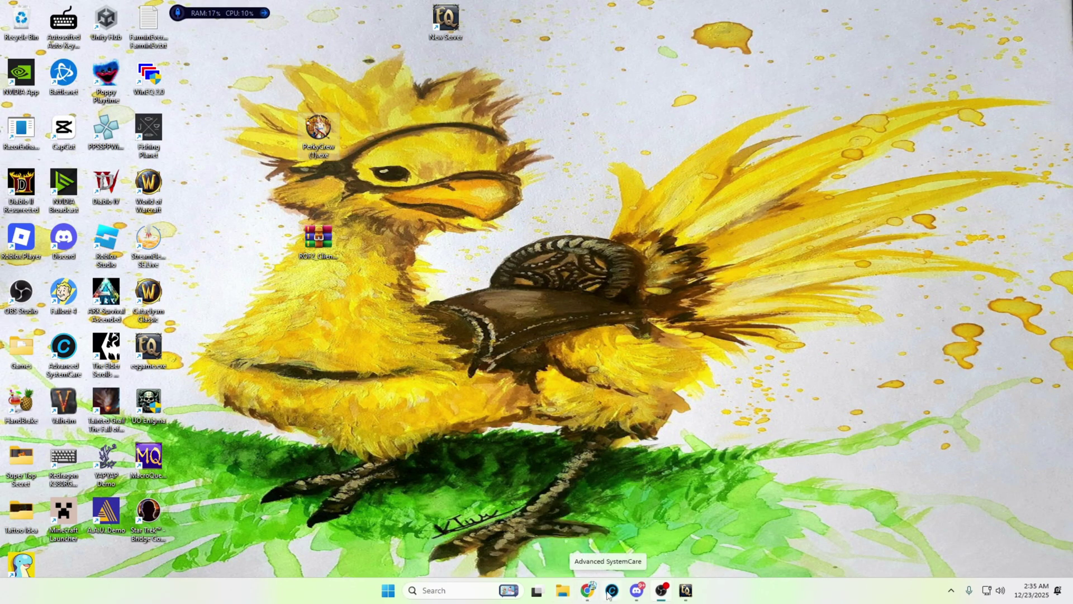